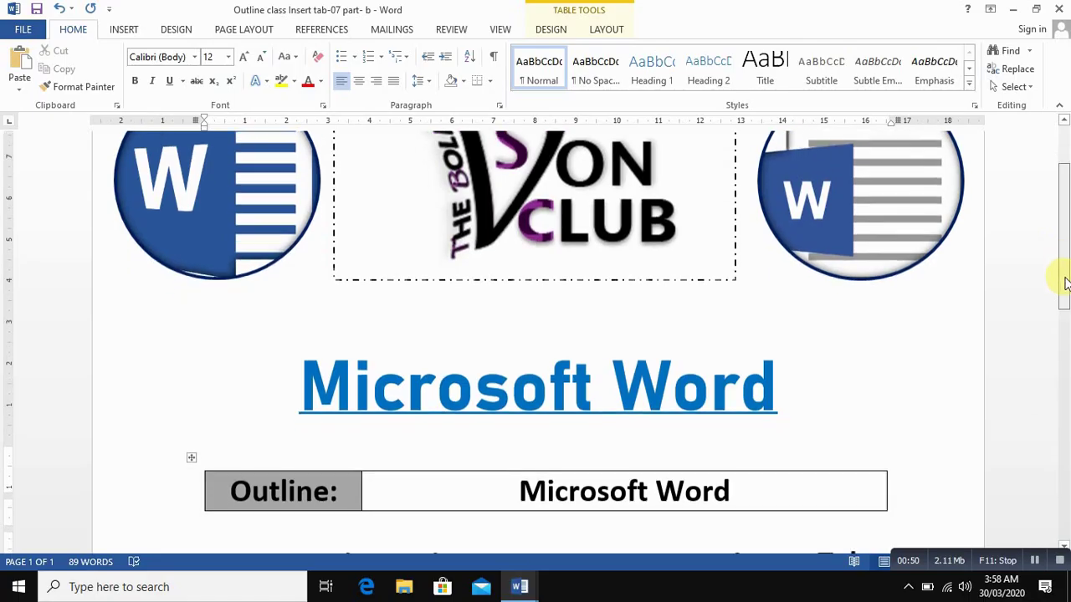
# - Switch to the blank Document2 and open the Choose a SmartArt Graphic dialog
pyautogui.moveTo(1068, 215); pyautogui.dragTo(1069, 378)
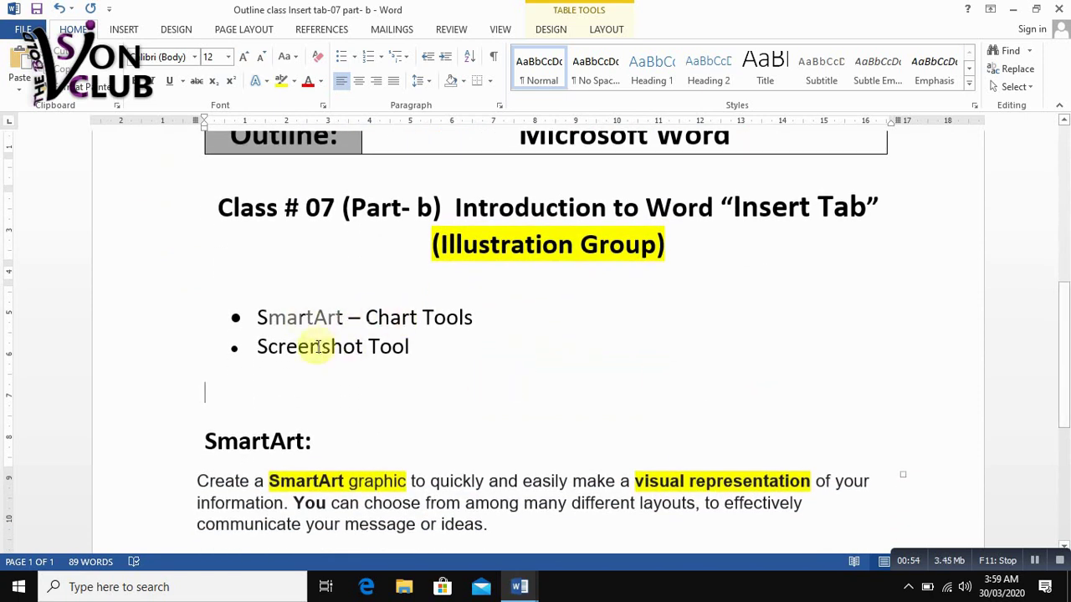
pyautogui.click(124, 29)
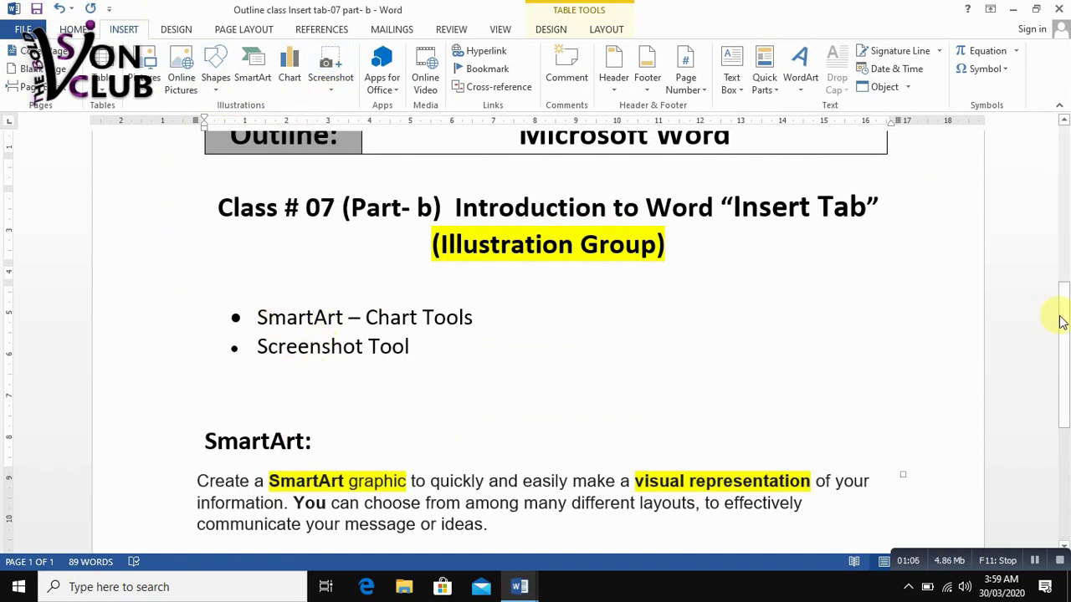
pyautogui.moveTo(1062, 322); pyautogui.dragTo(1061, 346)
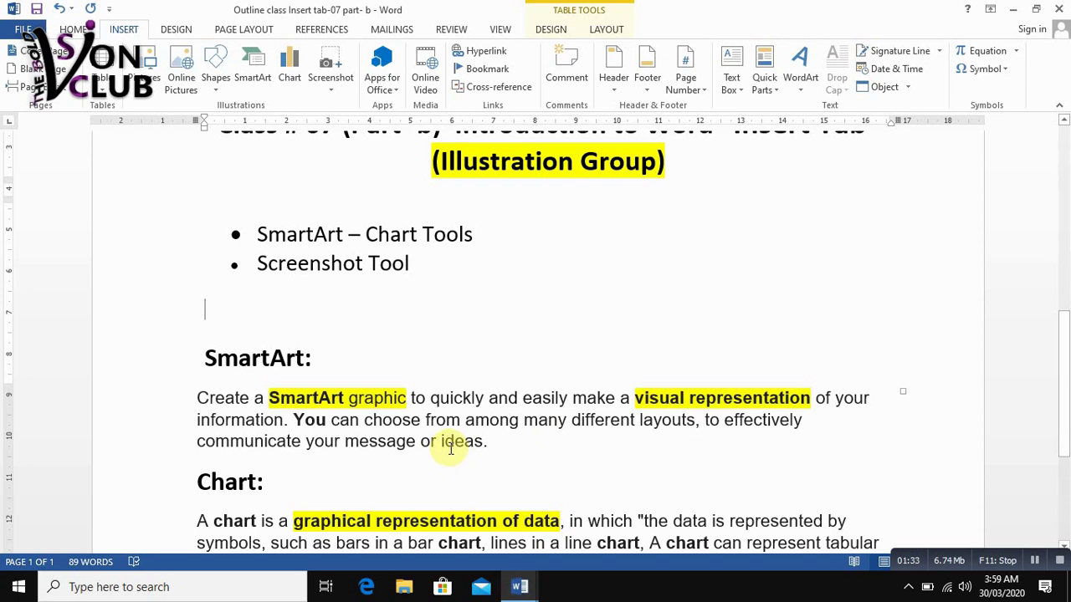
pyautogui.moveTo(1067, 344); pyautogui.dragTo(1065, 361)
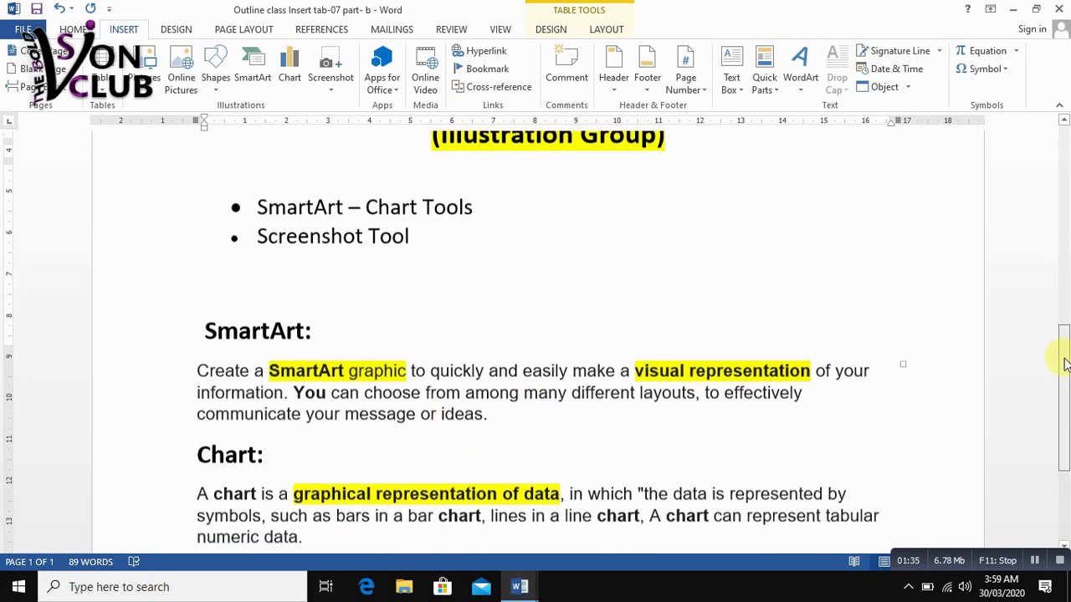
pyautogui.scroll(-2, 1065, 361)
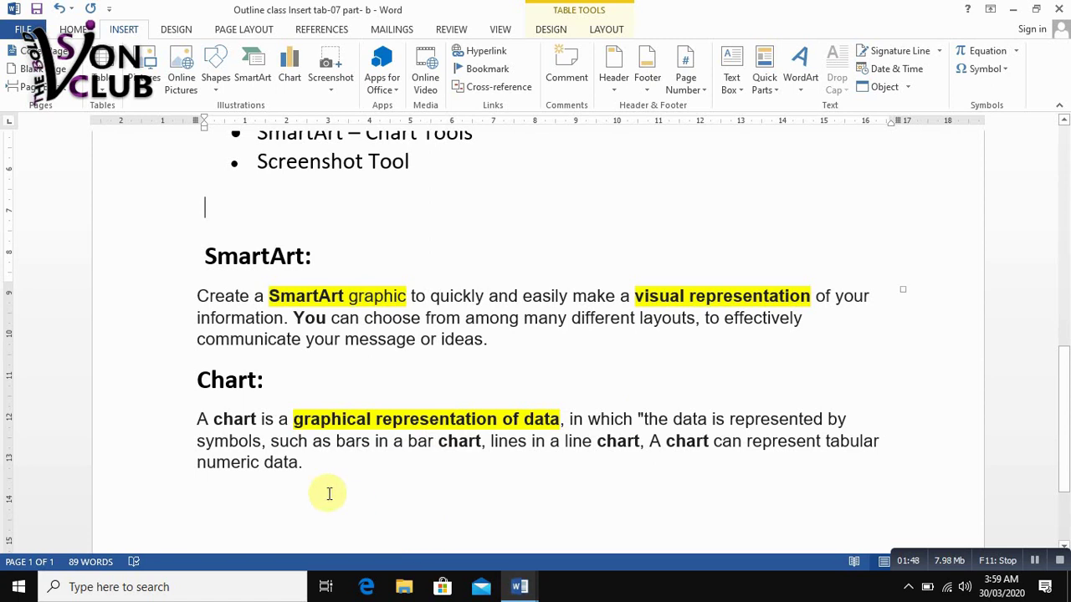
pyautogui.moveTo(519, 586)
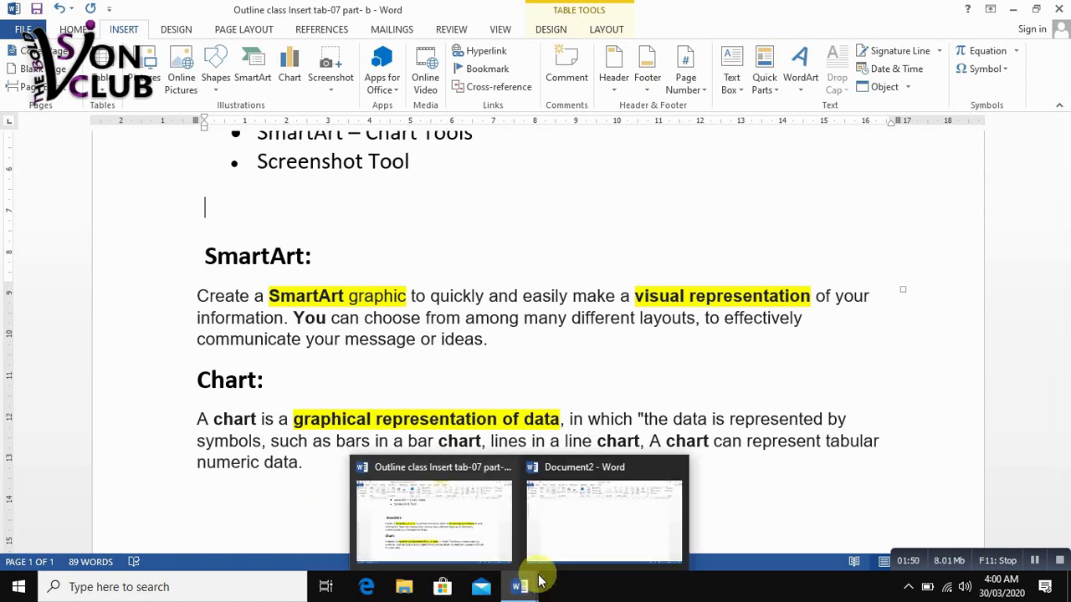
pyautogui.click(577, 506)
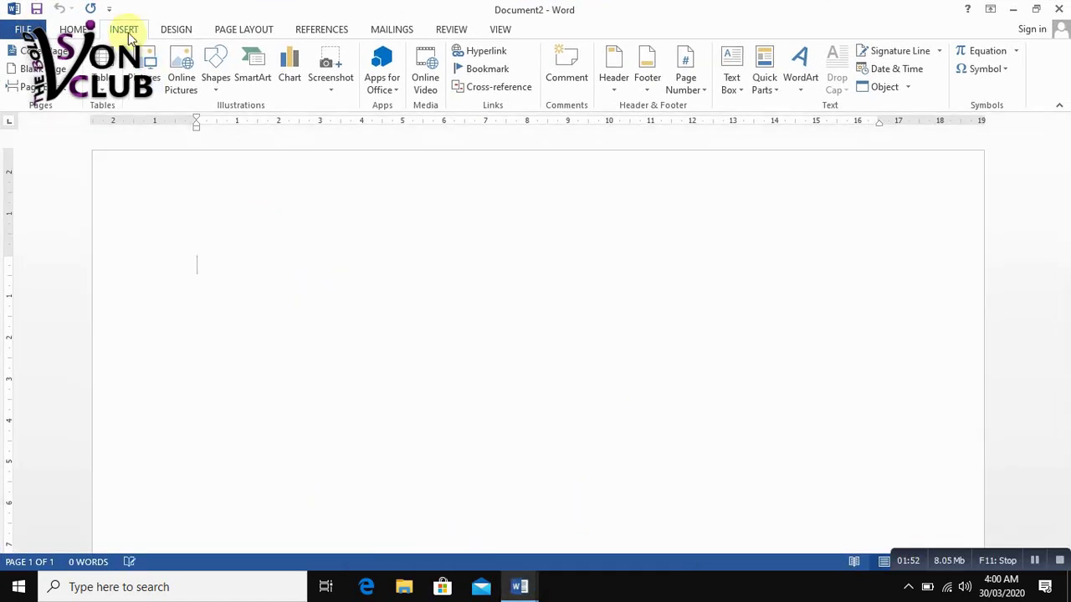
pyautogui.click(255, 78)
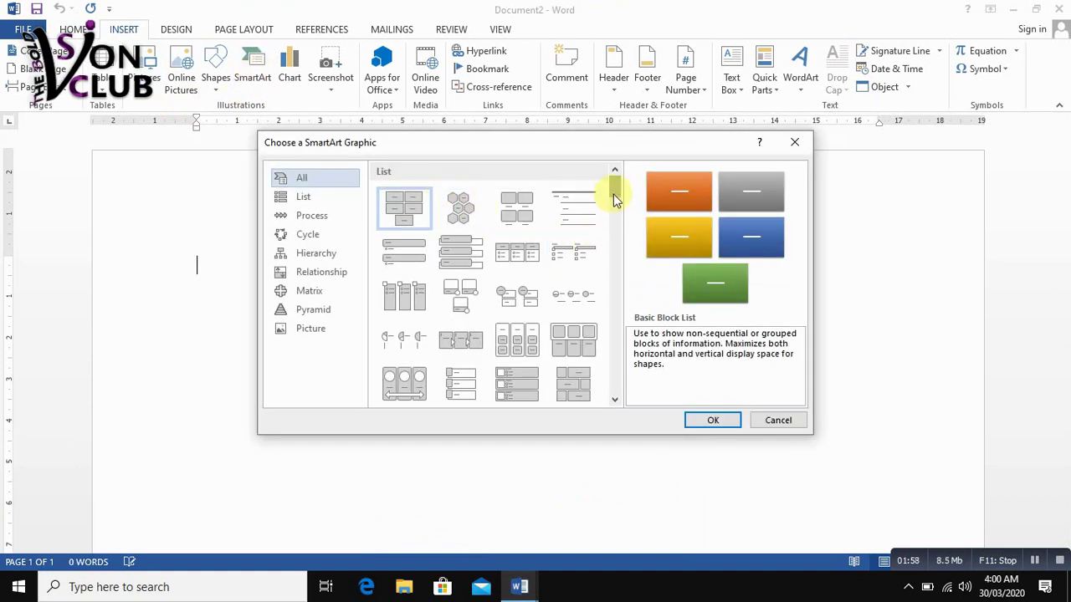
# - After browsing the List, Process and Cycle categories, insert the Vertical Chevron List layout
pyautogui.moveTo(613, 194)
pyautogui.mouseDown()
pyautogui.moveTo(615, 321)
pyautogui.moveTo(615, 271)
pyautogui.moveTo(633, 196)
pyautogui.mouseUp()
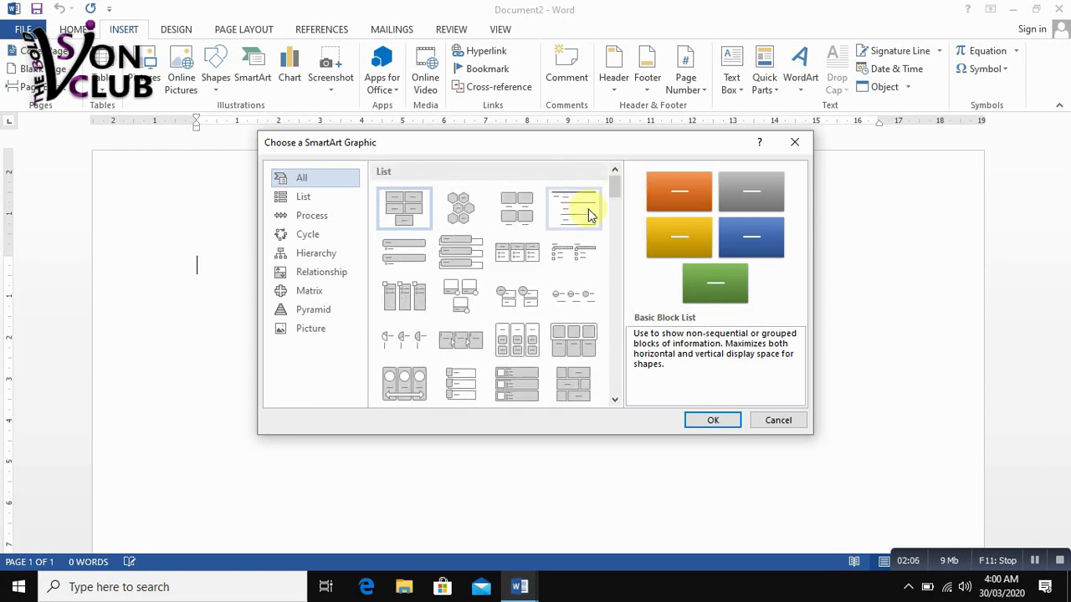
pyautogui.click(321, 207)
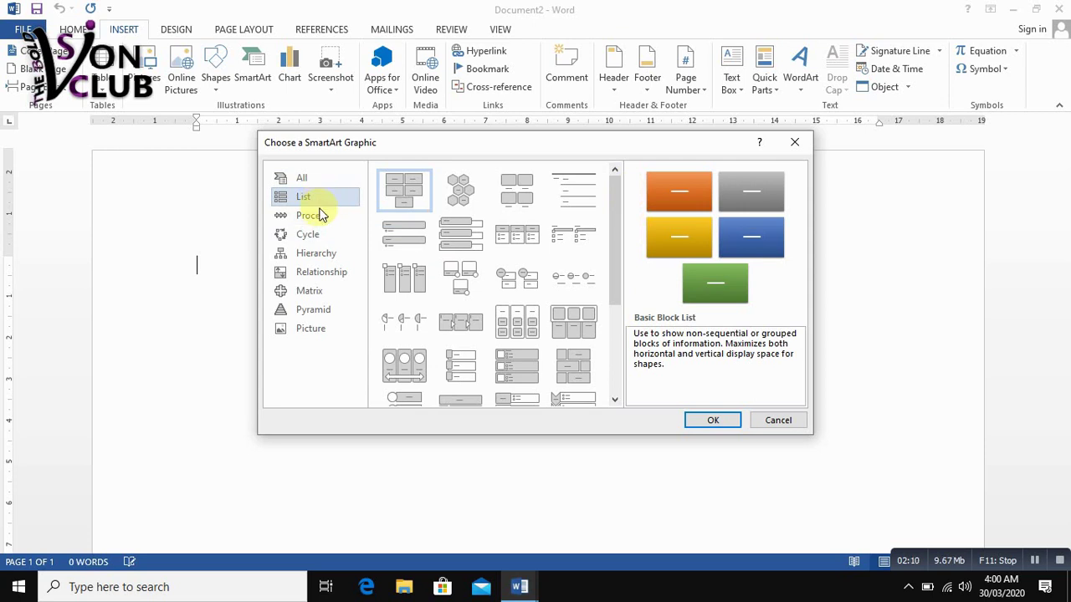
pyautogui.click(322, 217)
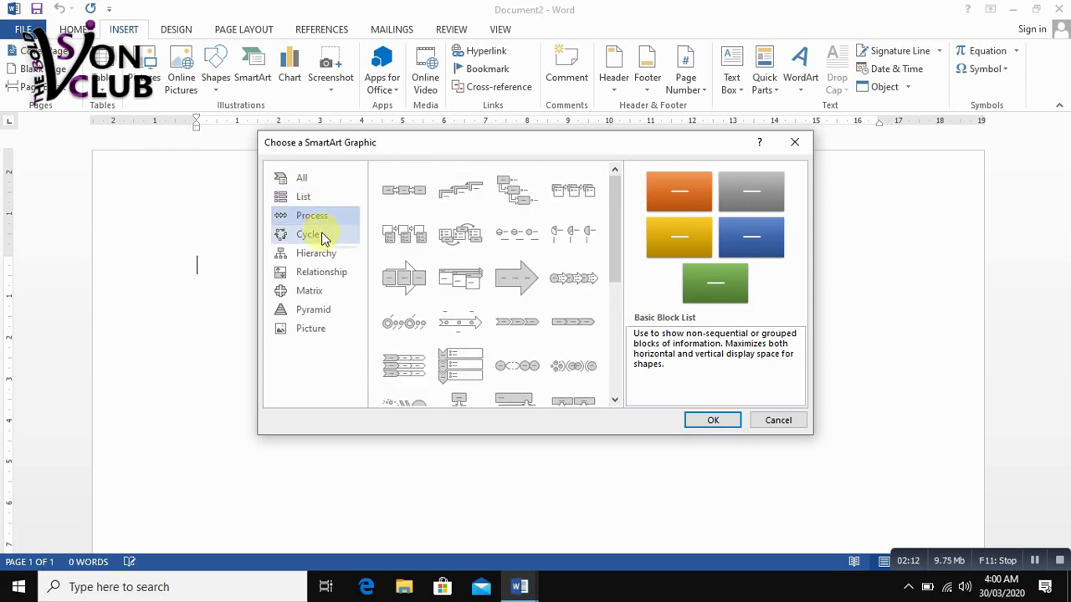
pyautogui.click(324, 234)
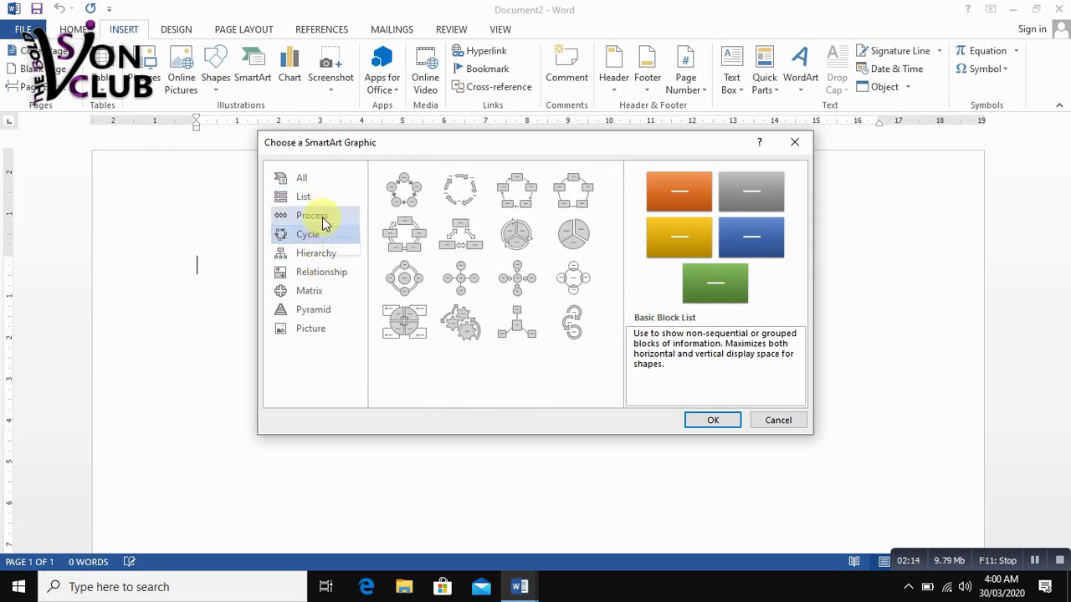
pyautogui.click(312, 182)
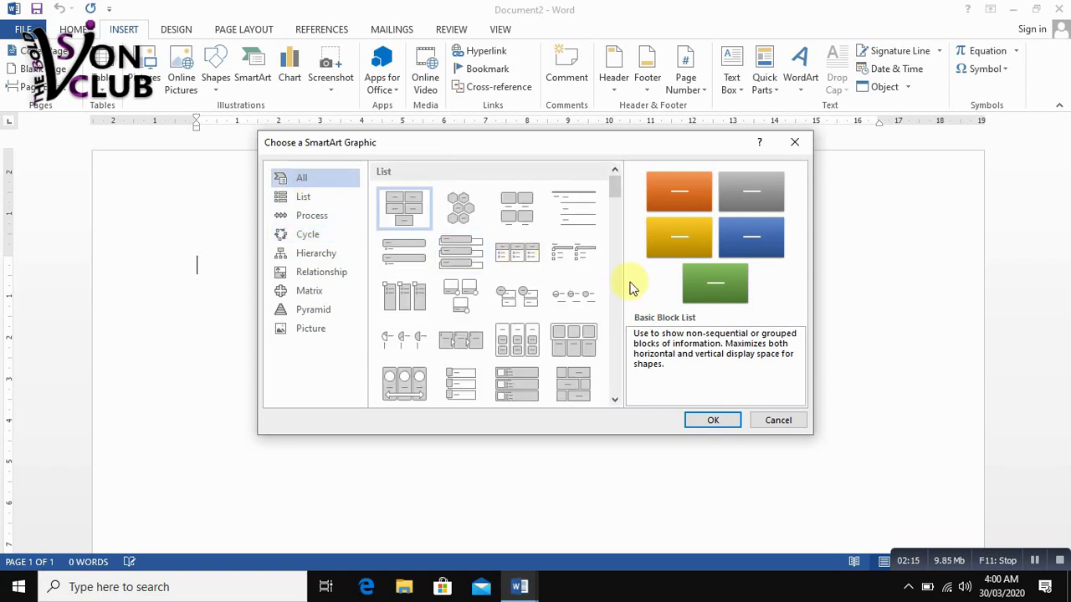
pyautogui.moveTo(618, 199); pyautogui.dragTo(617, 213)
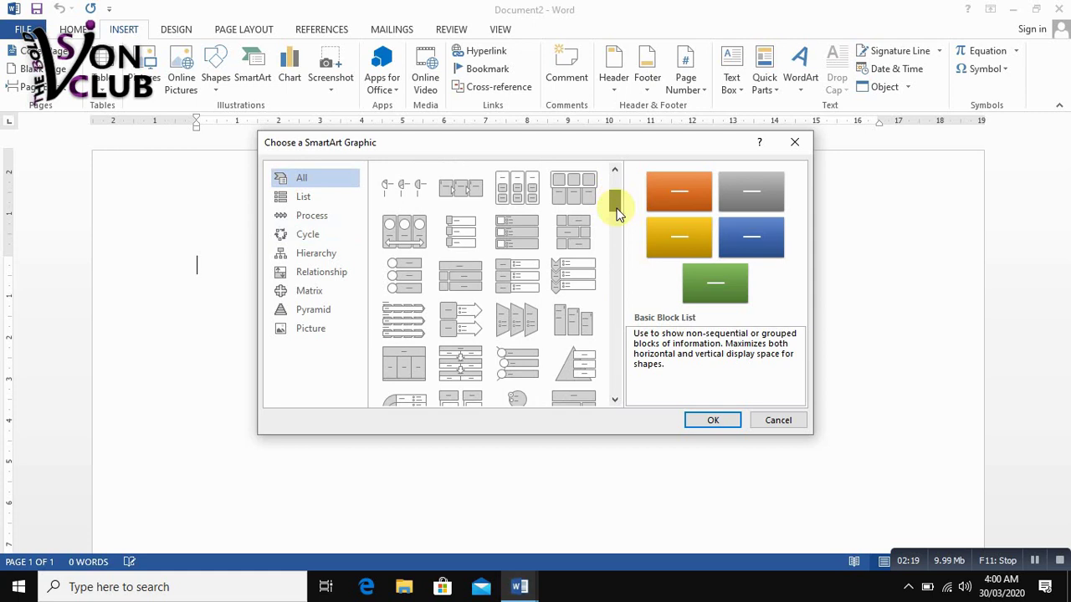
pyautogui.moveTo(618, 212); pyautogui.dragTo(618, 218)
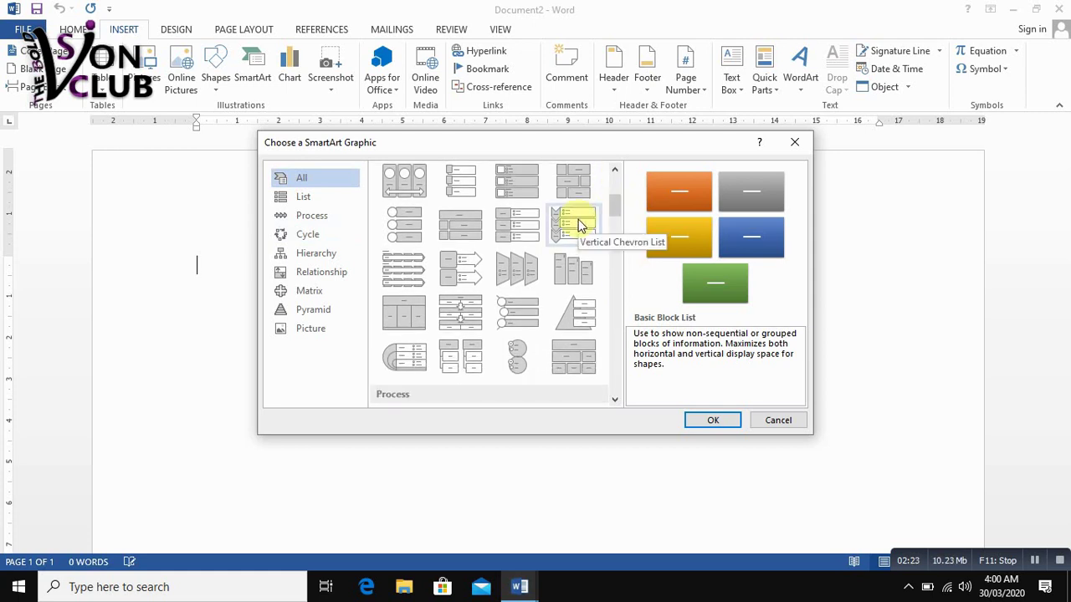
pyautogui.click(579, 225)
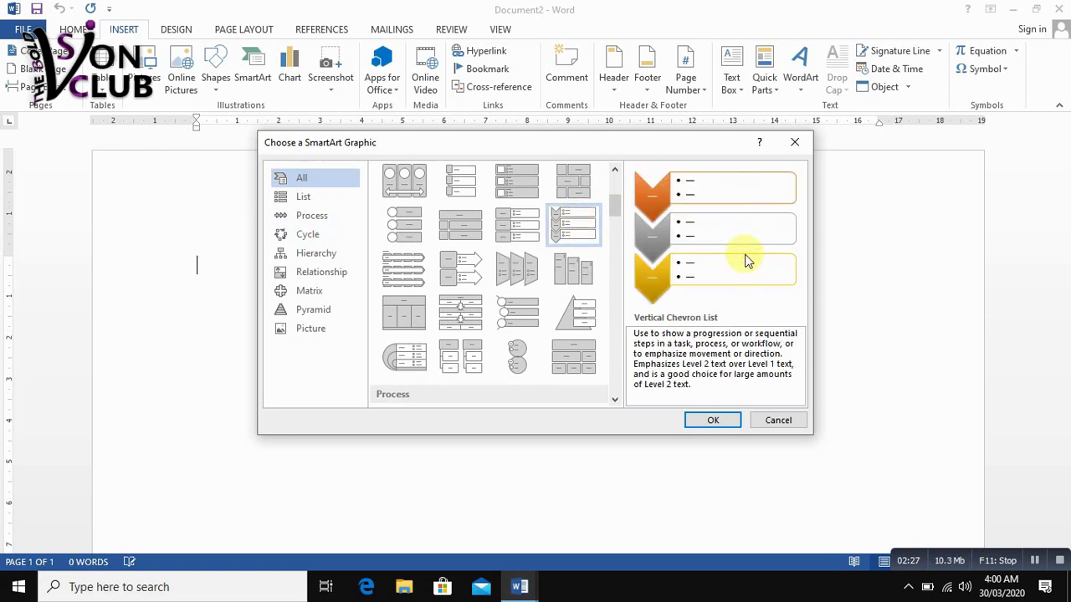
pyautogui.click(721, 423)
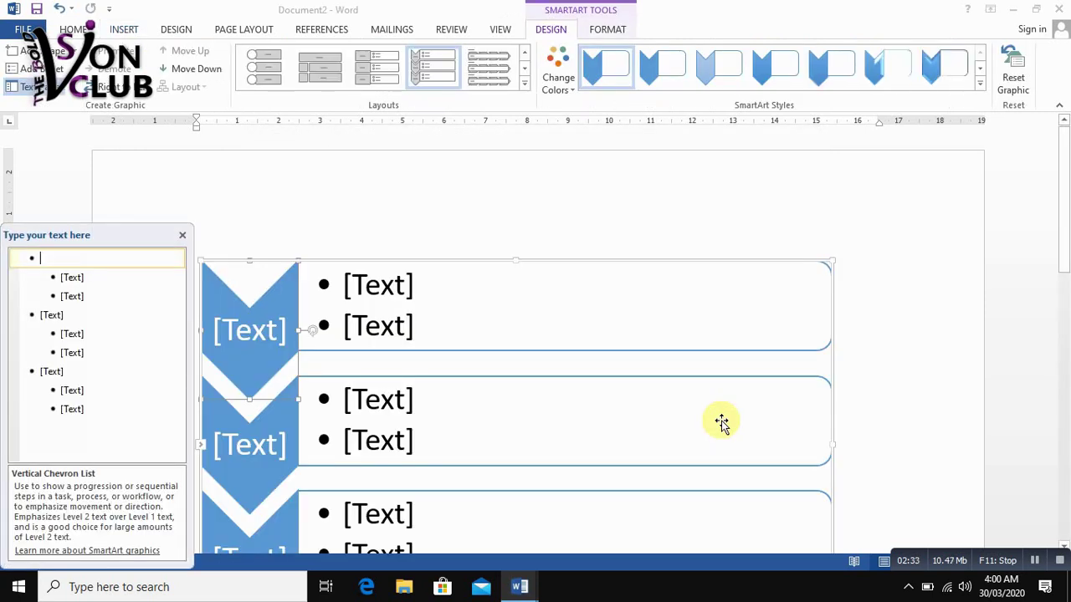
pyautogui.moveTo(1063, 247); pyautogui.dragTo(1064, 273)
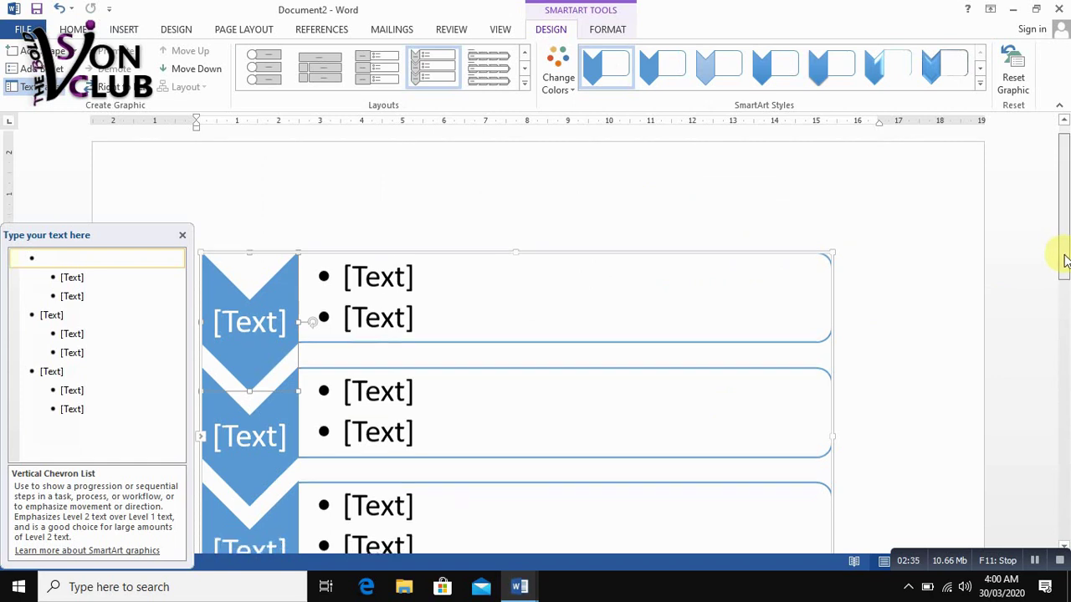
pyautogui.scroll(-1, 1064, 273)
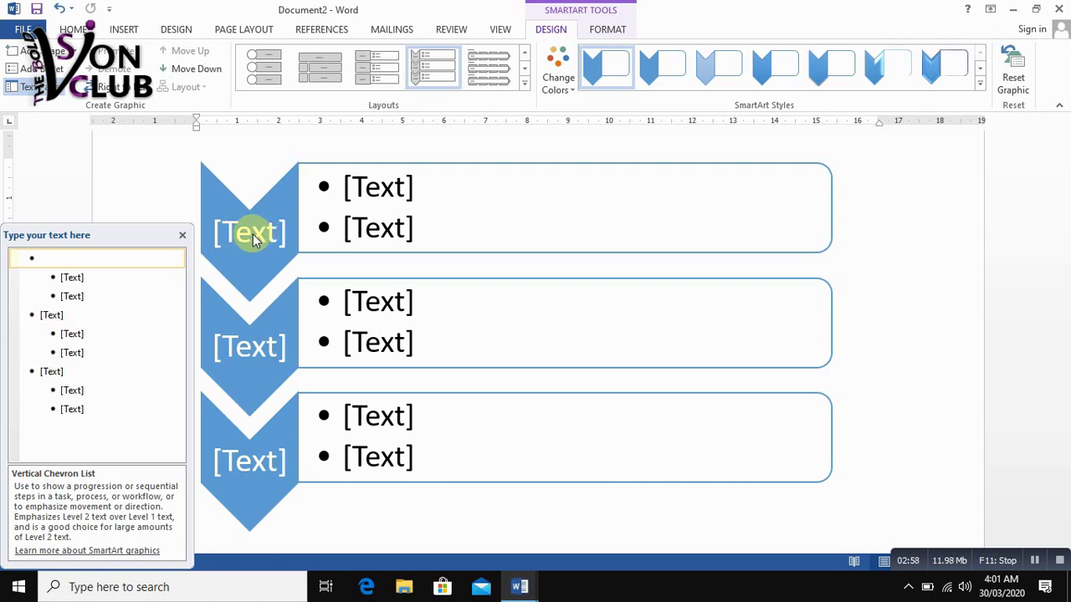
# - Label the first chevron 'Ms Office'
pyautogui.click(254, 236)
pyautogui.write('M')
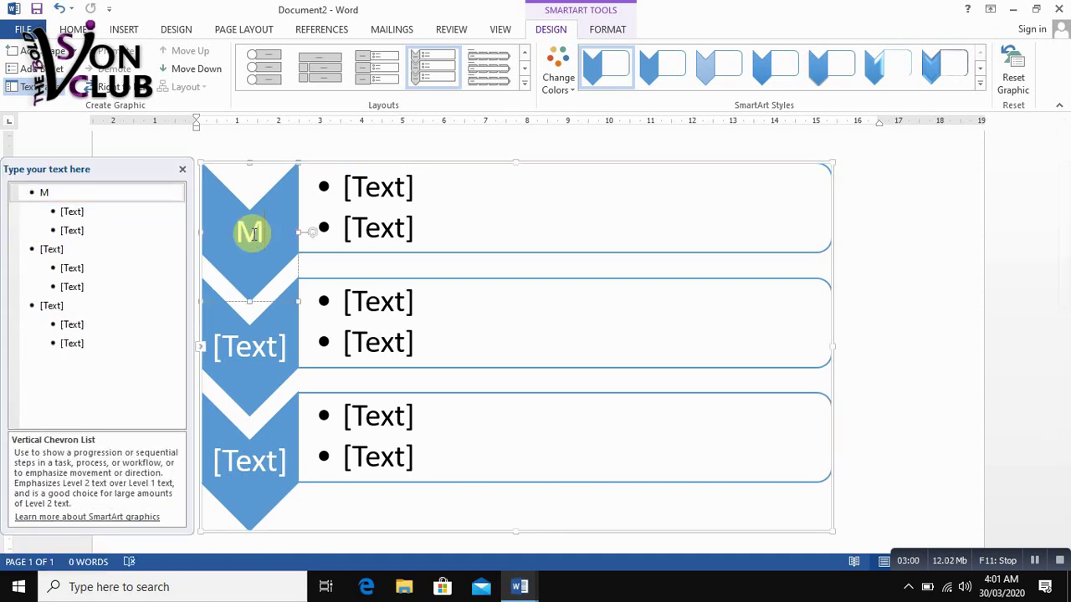
pyautogui.press('BackSpace')
pyautogui.write('M')
pyautogui.write('s Offi')
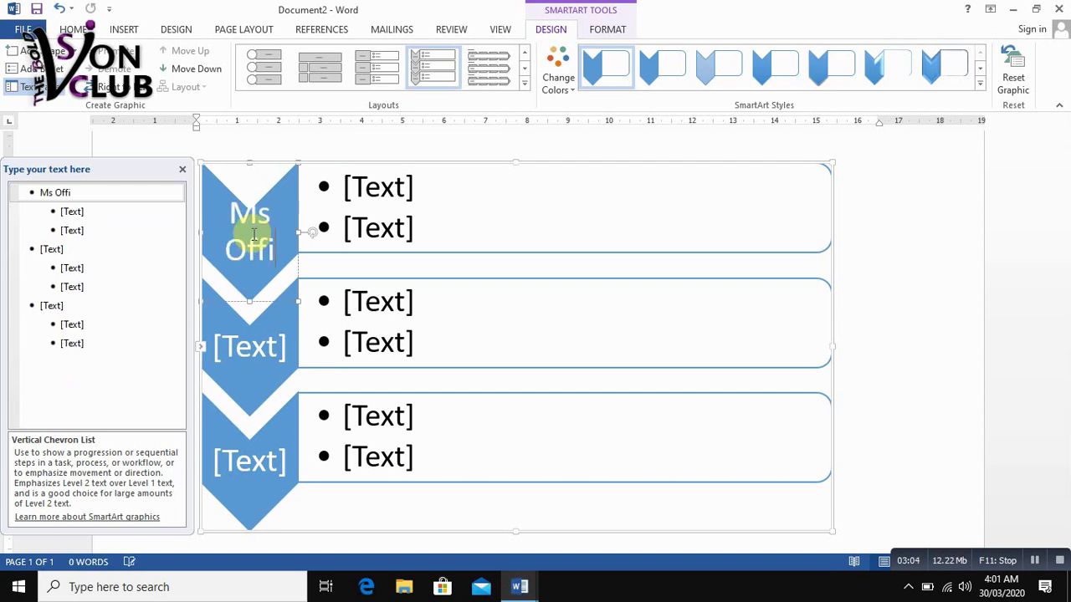
pyautogui.write('ce')
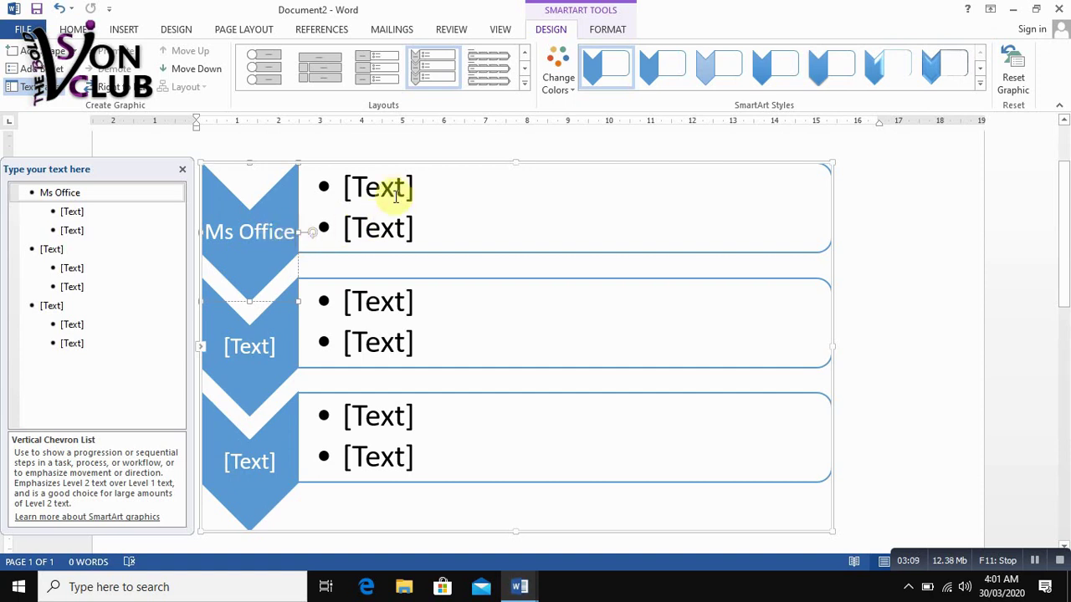
# - Add 'Ms Word' and 'Ms Excel' as bullet items under Ms Office
pyautogui.click(398, 193)
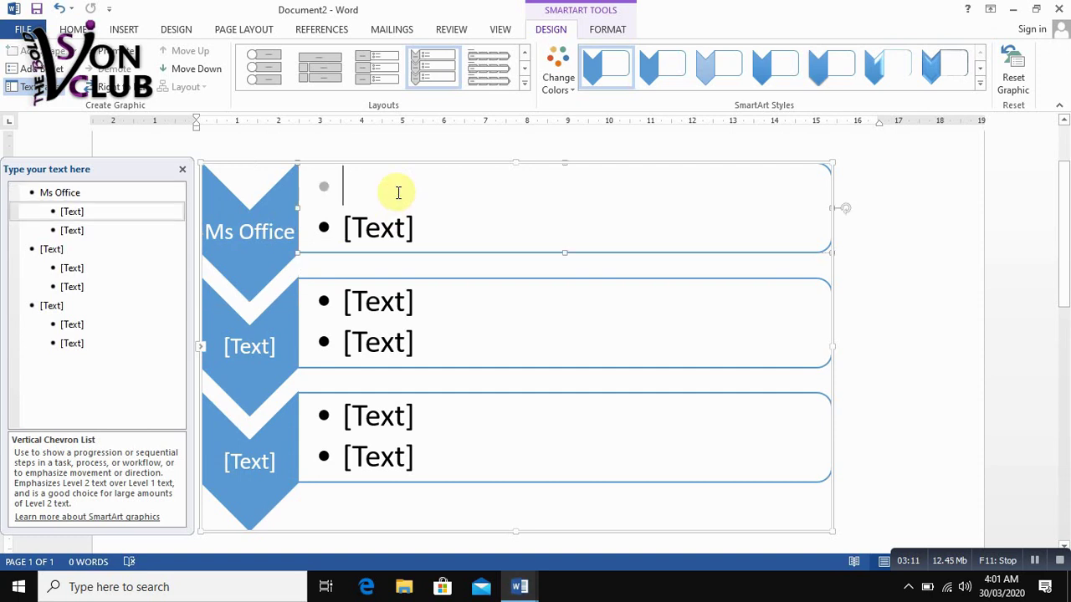
pyautogui.write('Ms')
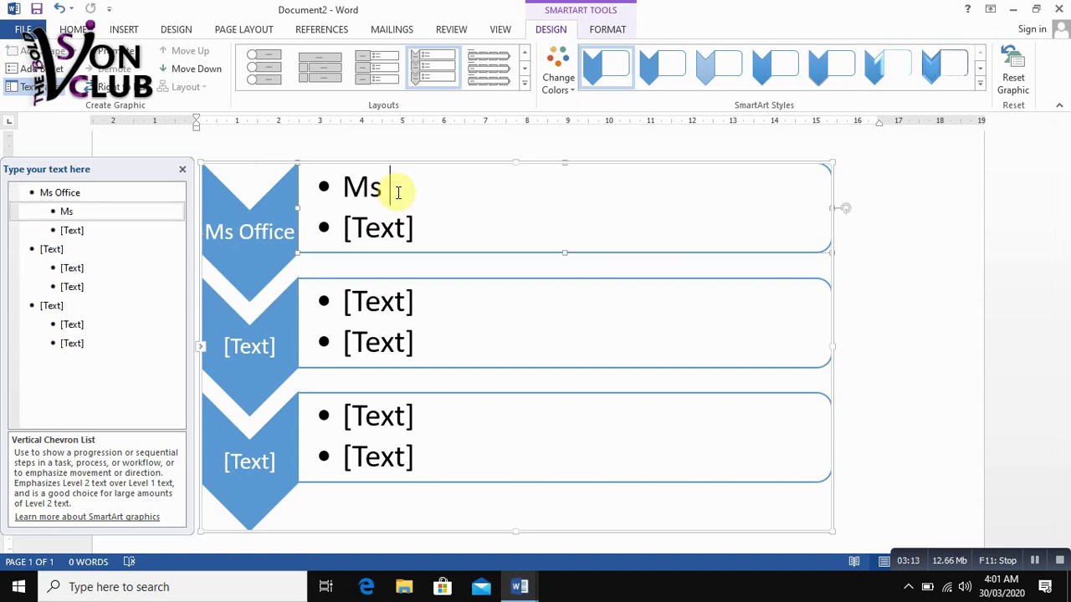
pyautogui.write('Word')
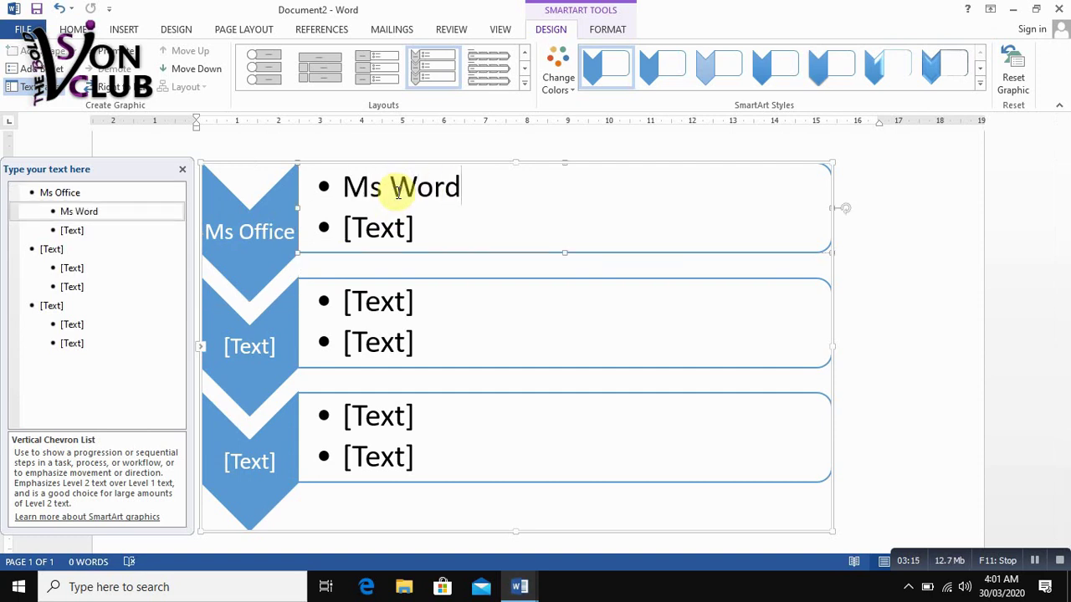
pyautogui.click(411, 228)
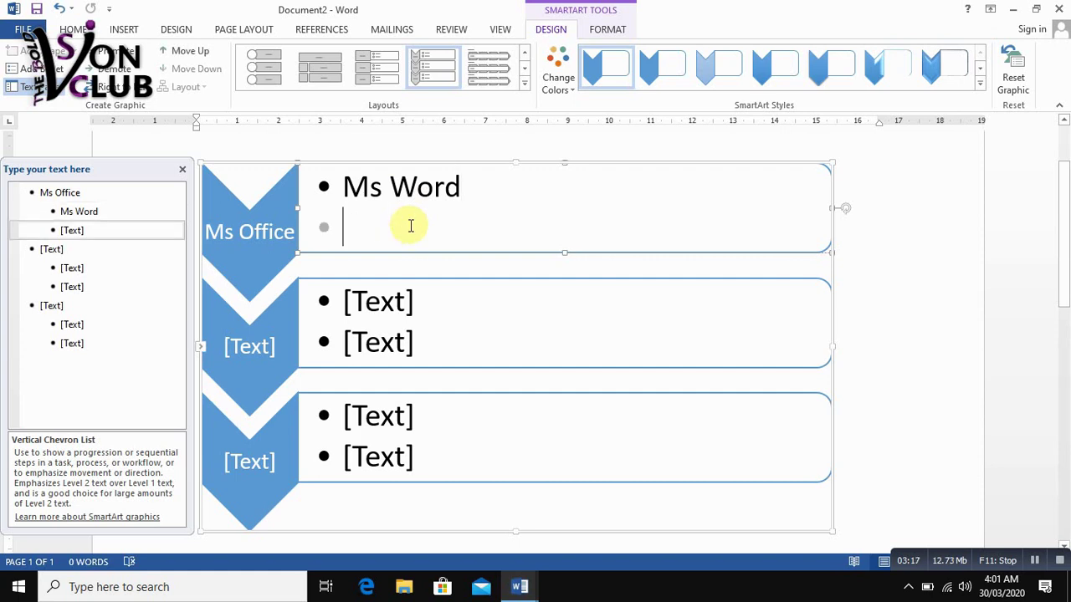
pyautogui.write('Ms E')
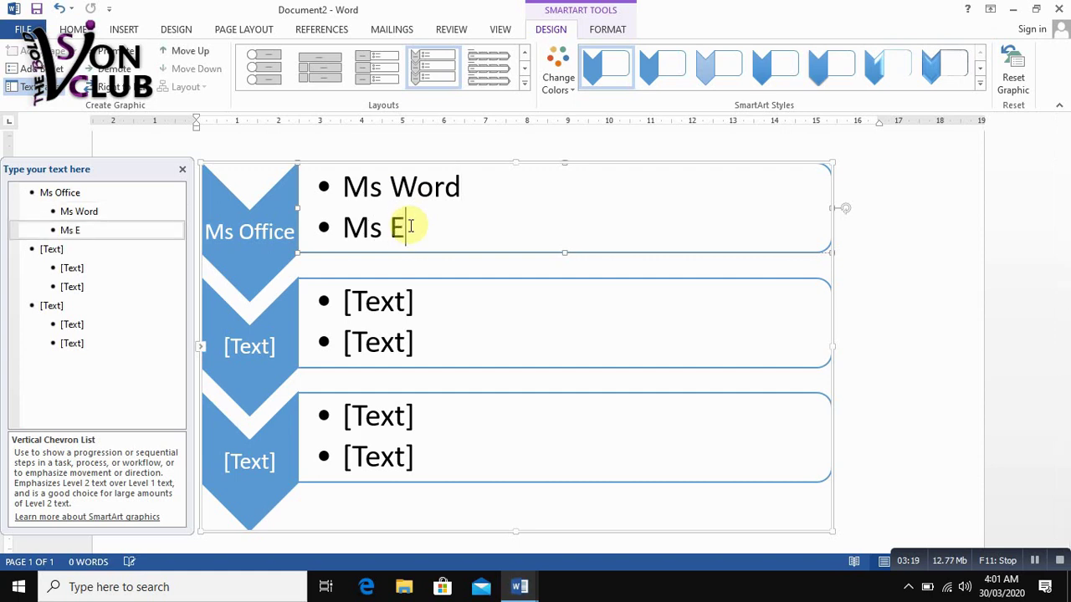
pyautogui.write('xcel')
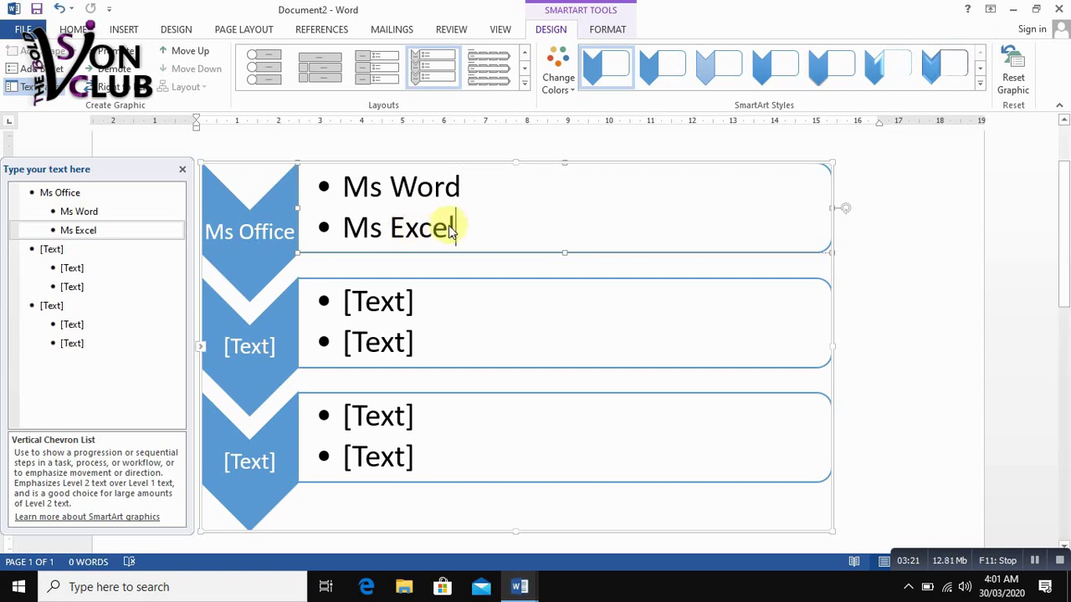
pyautogui.press('Escape')
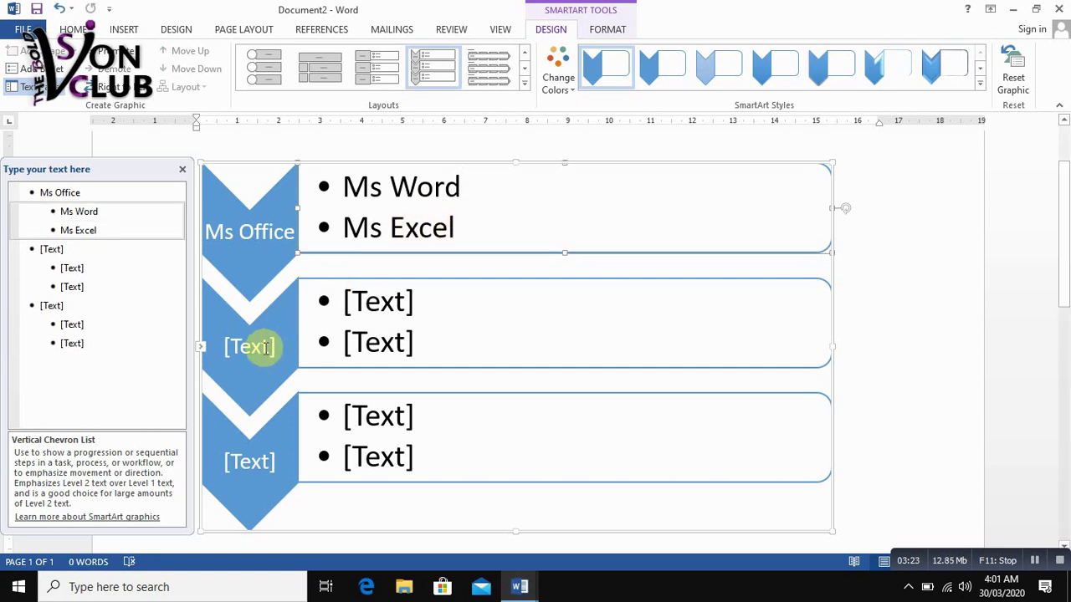
# - Label the second chevron 'Web Design'
pyautogui.click(264, 350)
pyautogui.write('M')
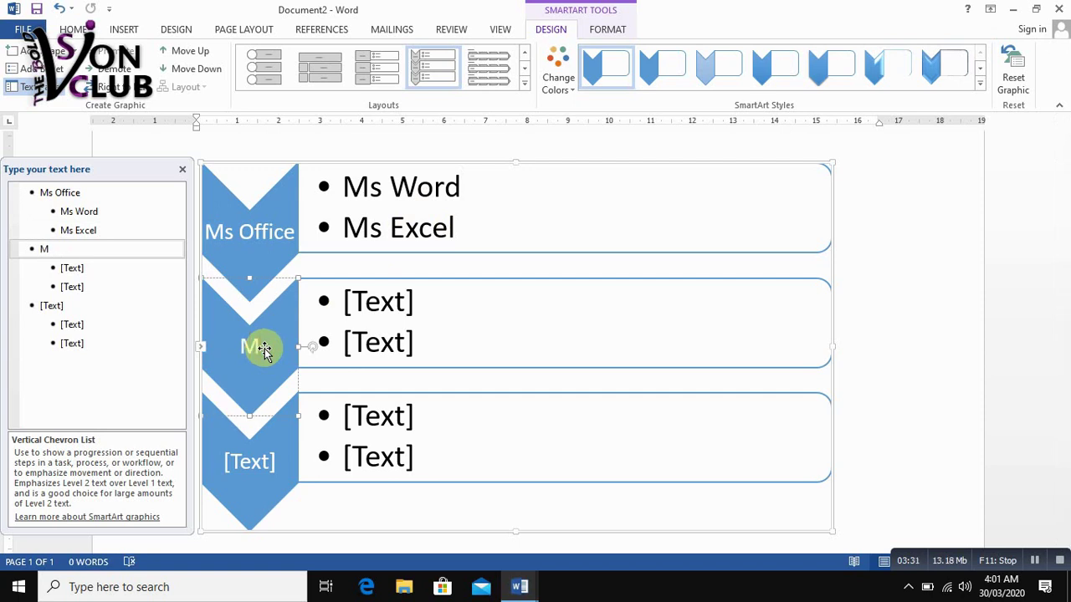
pyautogui.write('s')
pyautogui.press('BackSpace')
pyautogui.press('BackSpace')
pyautogui.write('Web')
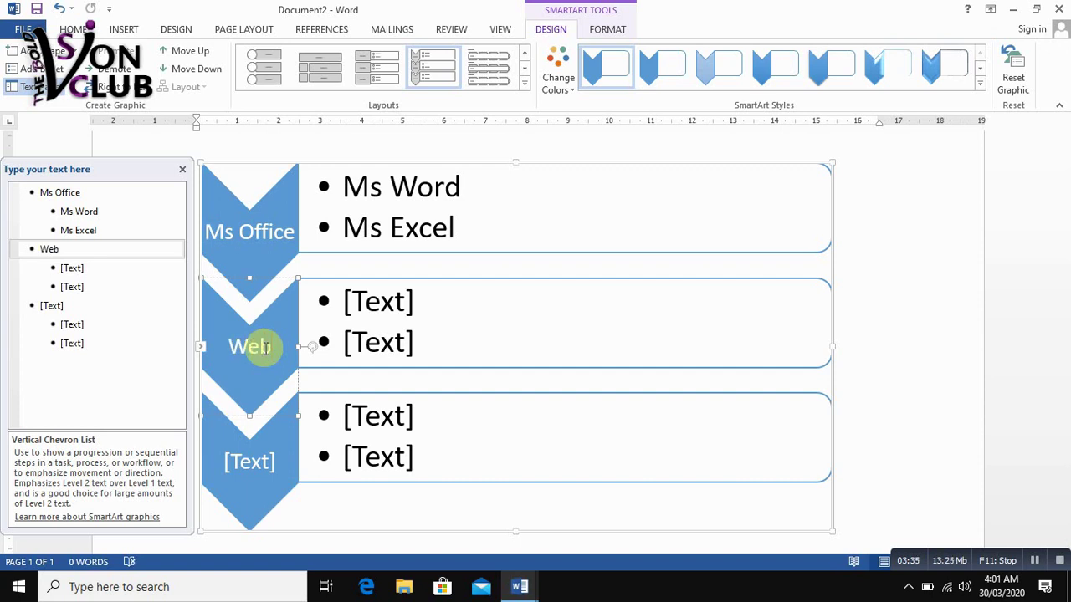
pyautogui.write(' Design')
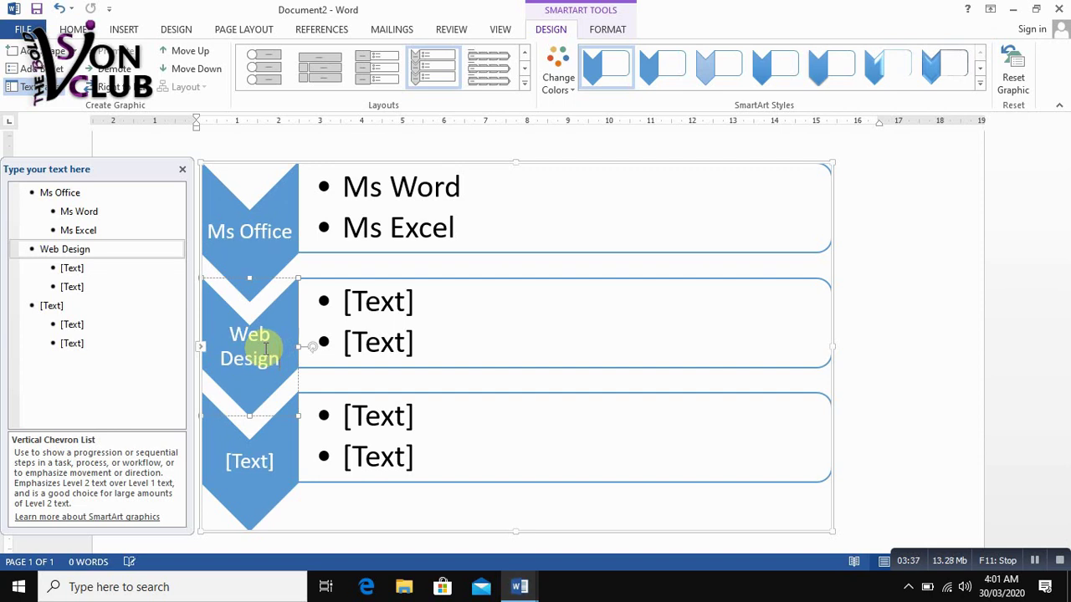
# - Add 'Ms Powerpoint' as a new bullet below Ms Excel
pyautogui.click(395, 330)
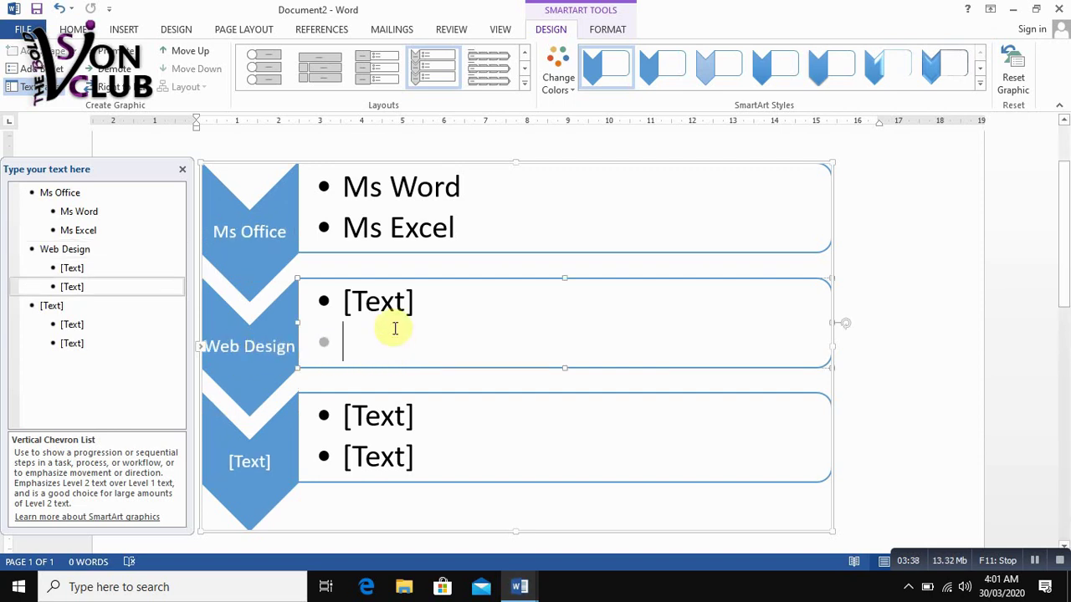
pyautogui.click(433, 203)
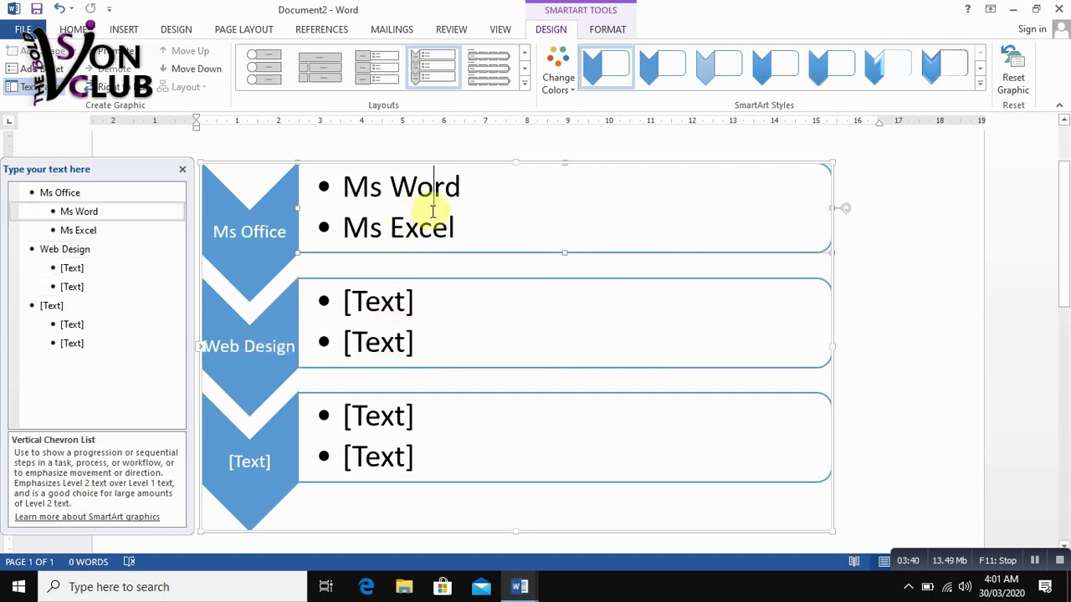
pyautogui.click(459, 228)
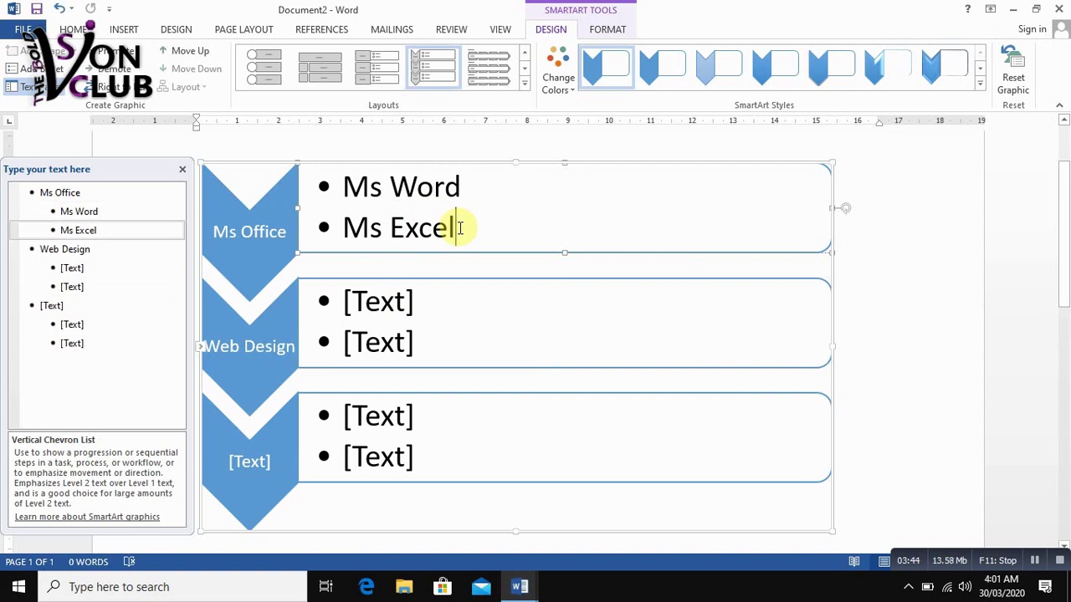
pyautogui.press('Return')
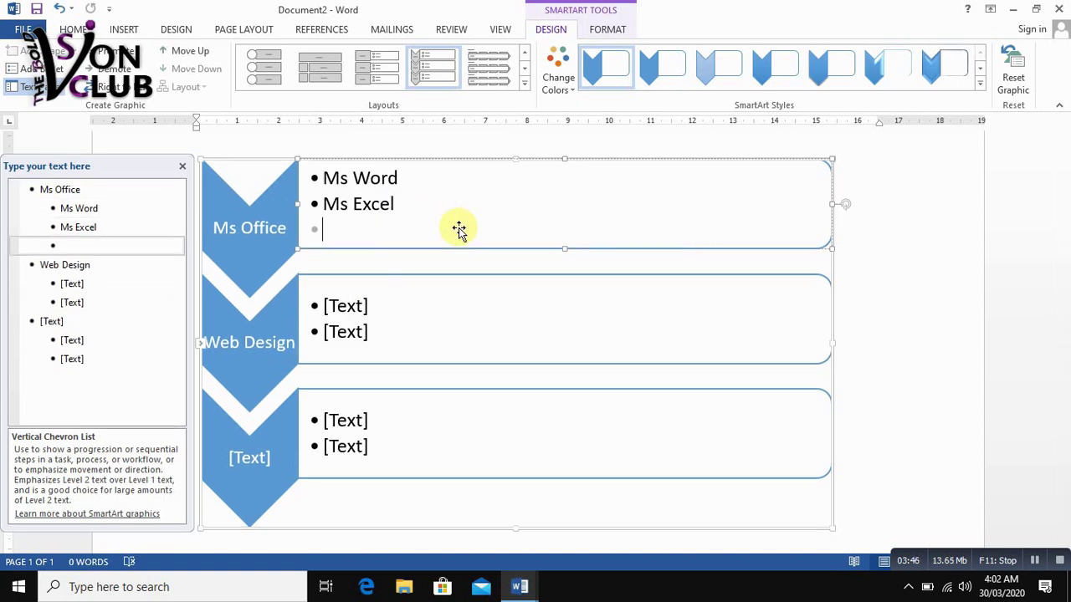
pyautogui.write('M s')
pyautogui.press('BackSpace')
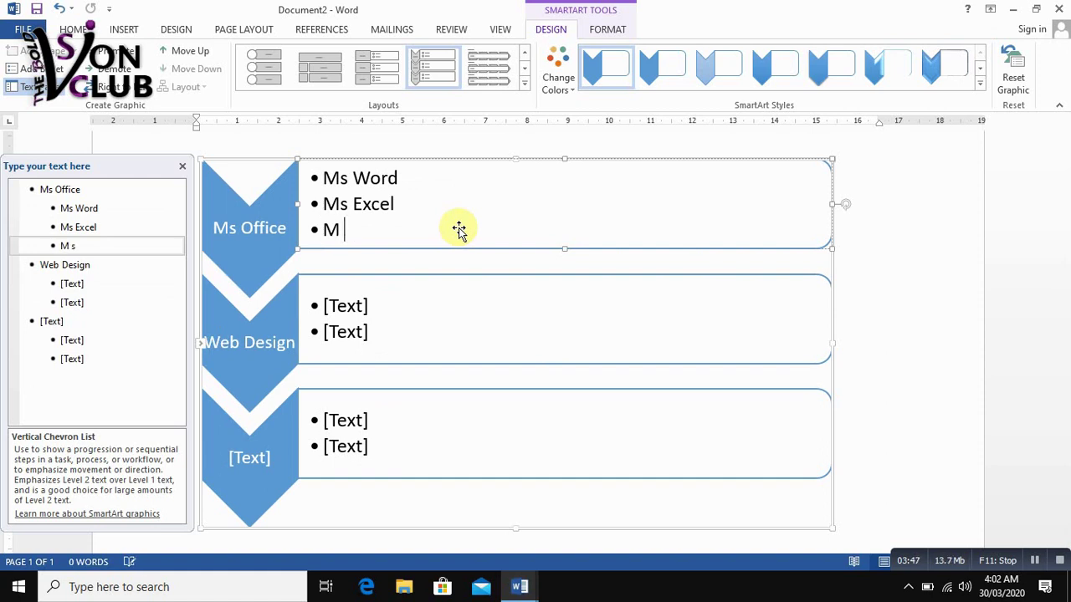
pyautogui.press('BackSpace')
pyautogui.write('s Powe')
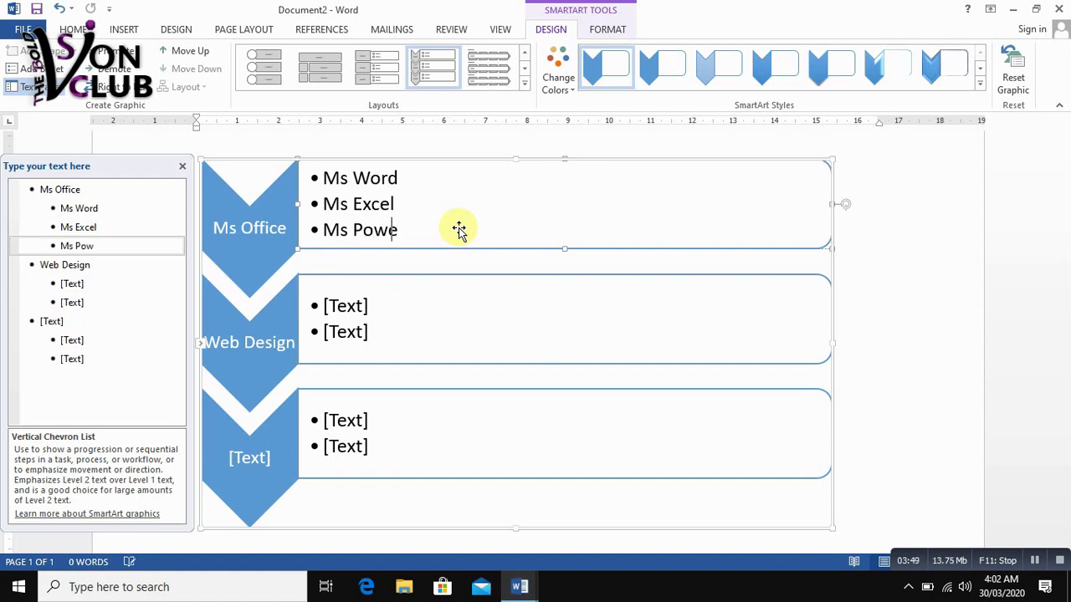
pyautogui.write('rpoint')
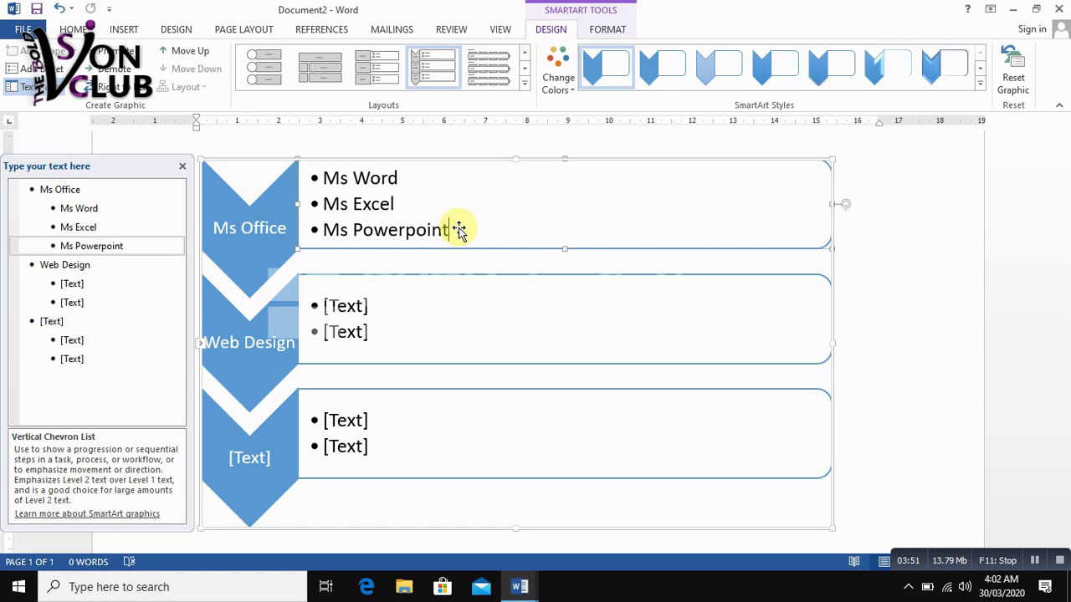
pyautogui.click(390, 313)
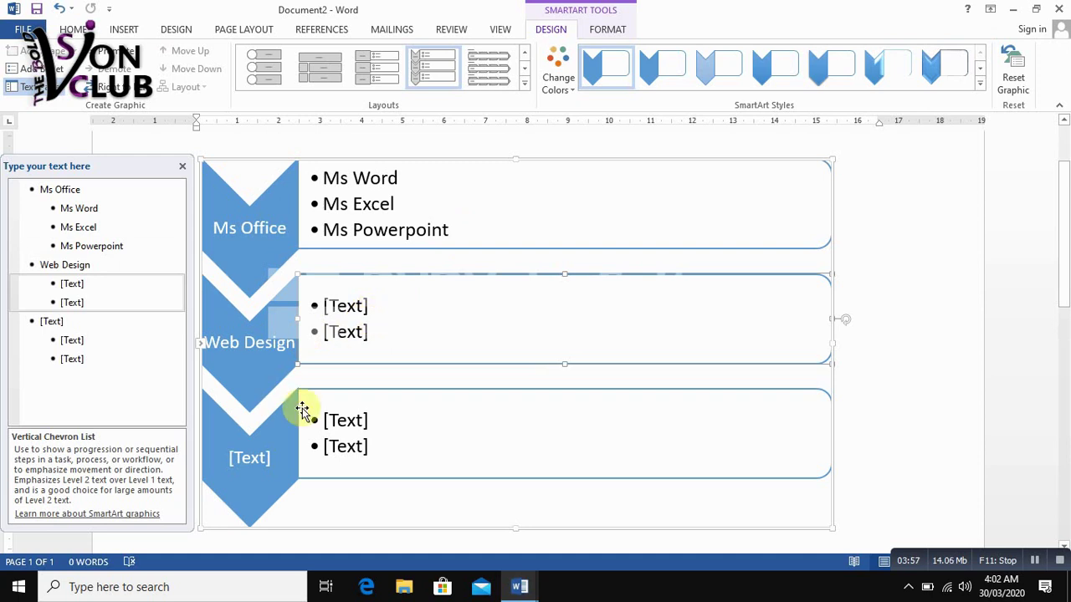
# - Add an empty chevron after the bottom one using Add Shape After
pyautogui.click(413, 478)
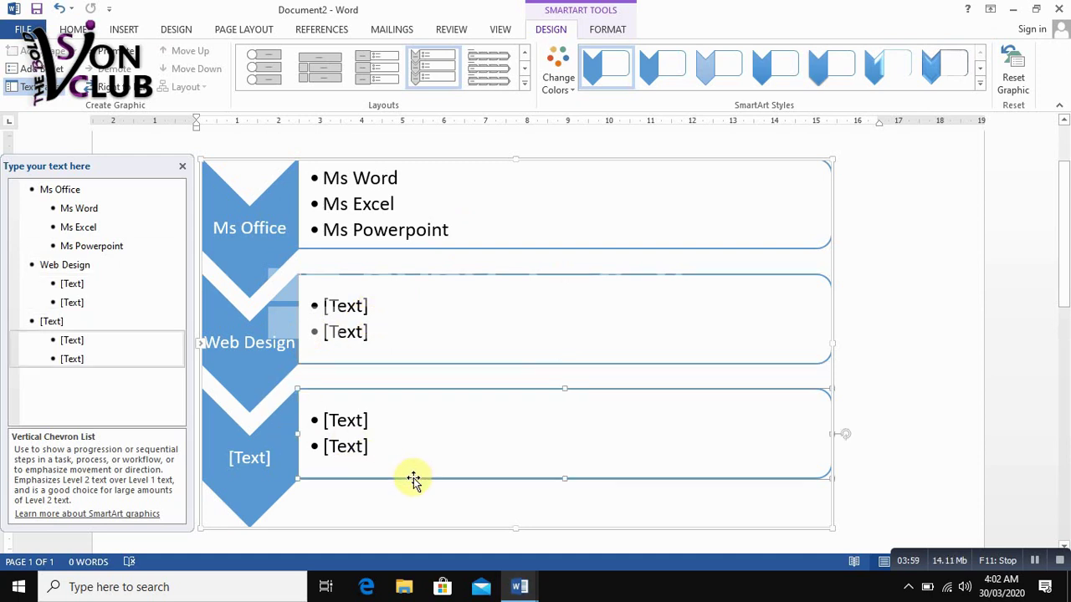
pyautogui.click(285, 491)
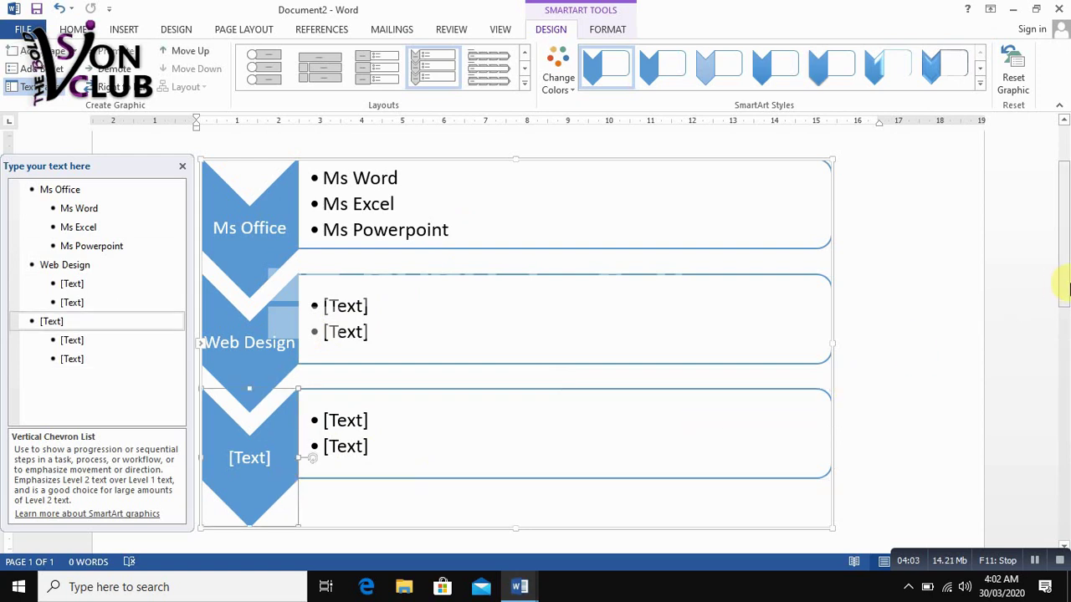
pyautogui.moveTo(1067, 289); pyautogui.dragTo(1066, 348)
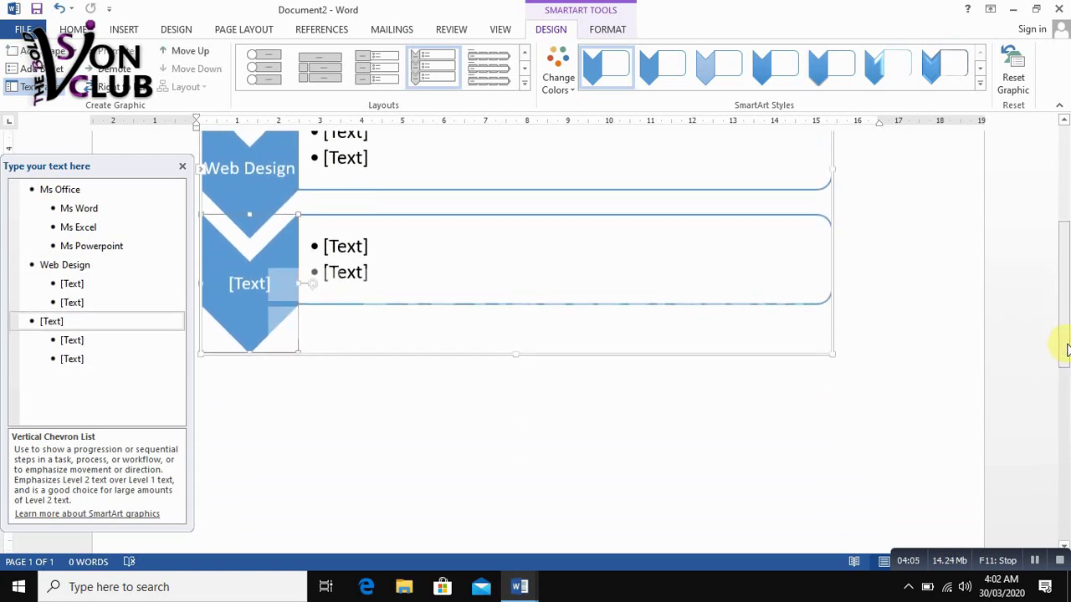
pyautogui.rightClick(296, 328)
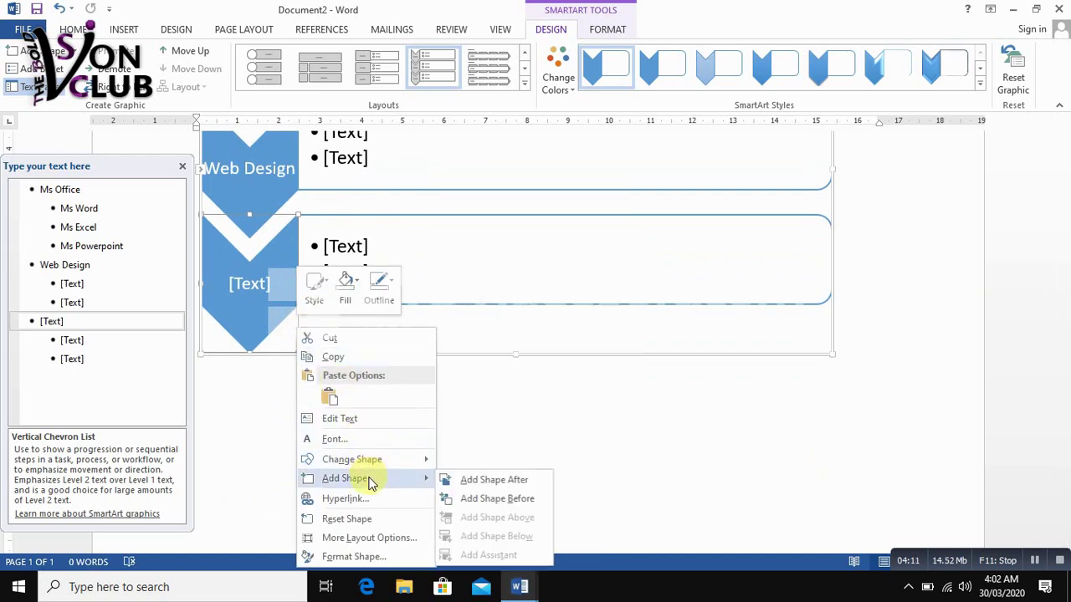
pyautogui.moveTo(345, 479)
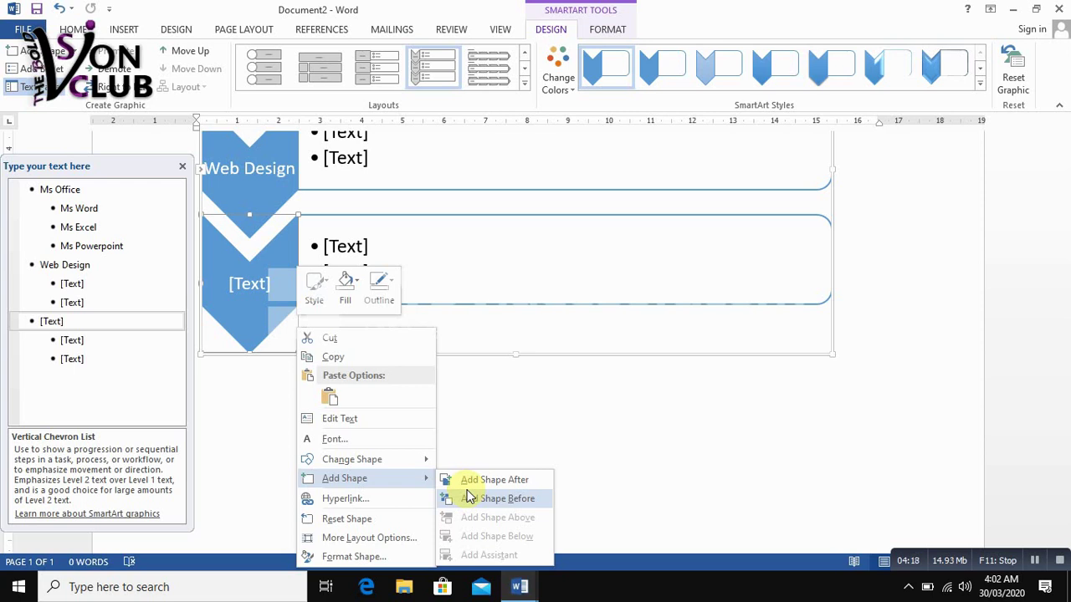
pyautogui.click(474, 484)
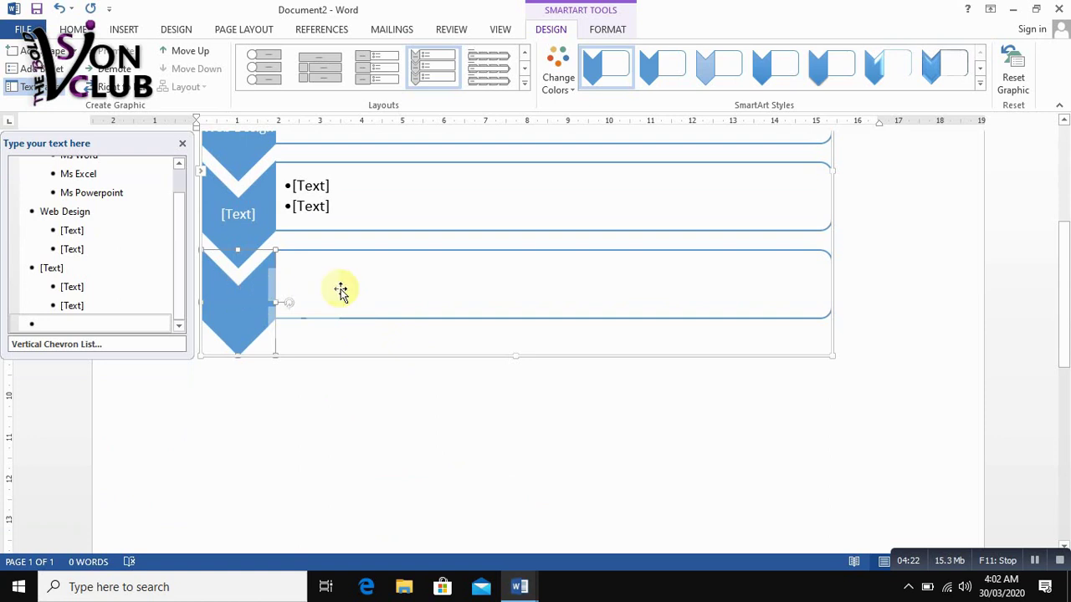
pyautogui.moveTo(1066, 310); pyautogui.dragTo(1066, 251)
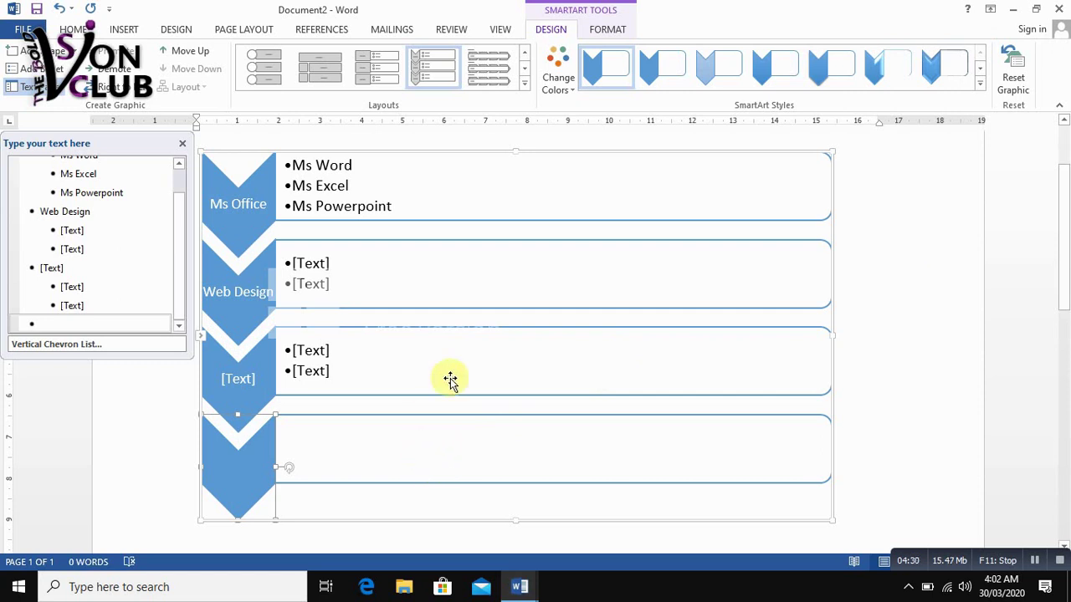
# - Style the Ms Word, Ms Excel and Ms Powerpoint lines with black WordArt text, replacing orange
pyautogui.click(574, 94)
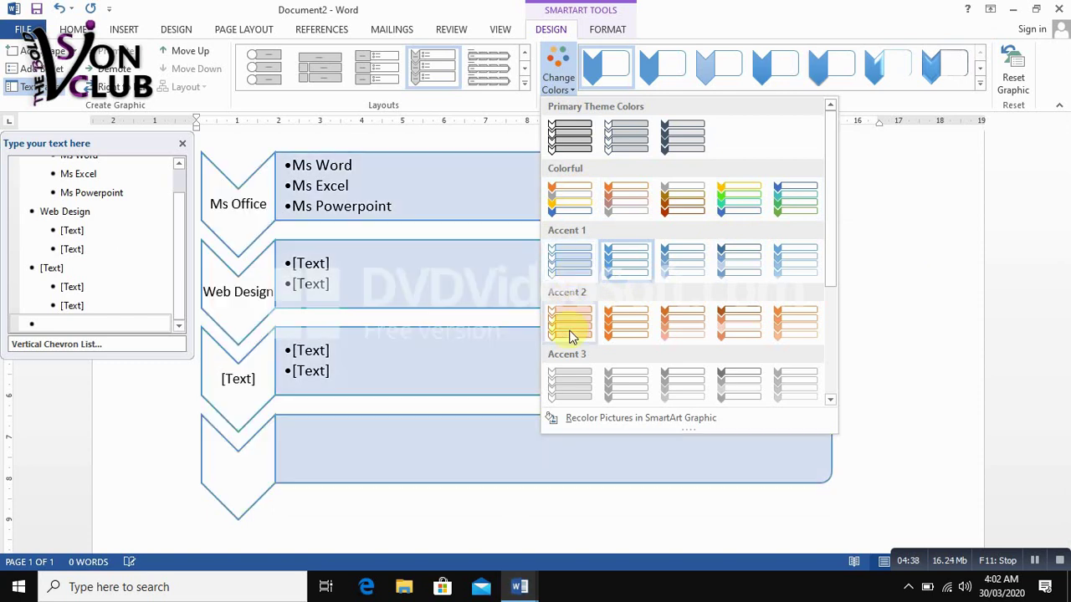
pyautogui.click(607, 31)
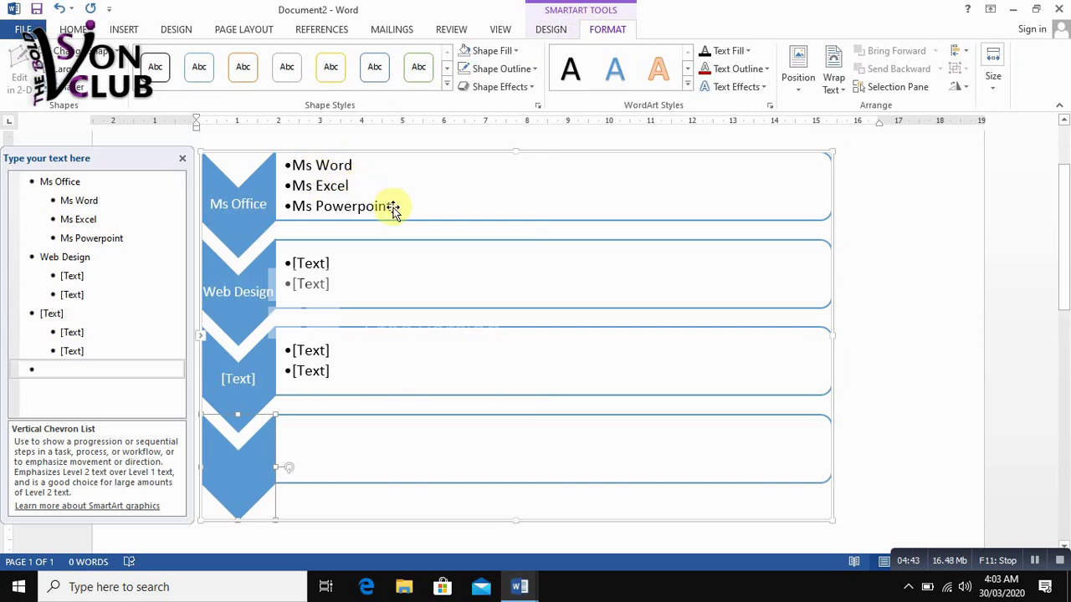
pyautogui.moveTo(392, 206); pyautogui.dragTo(292, 165)
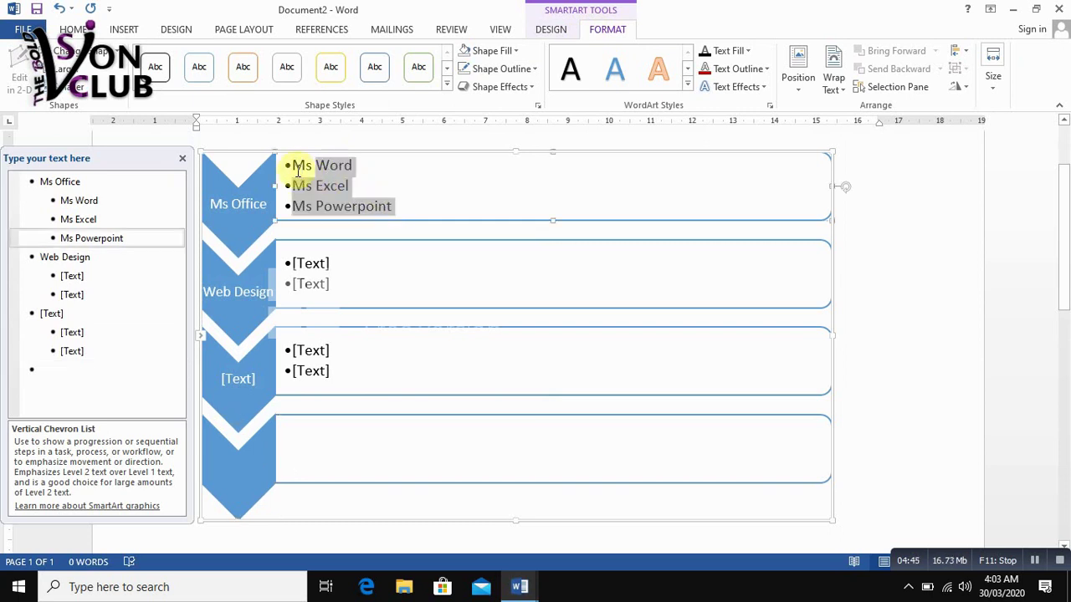
pyautogui.click(671, 76)
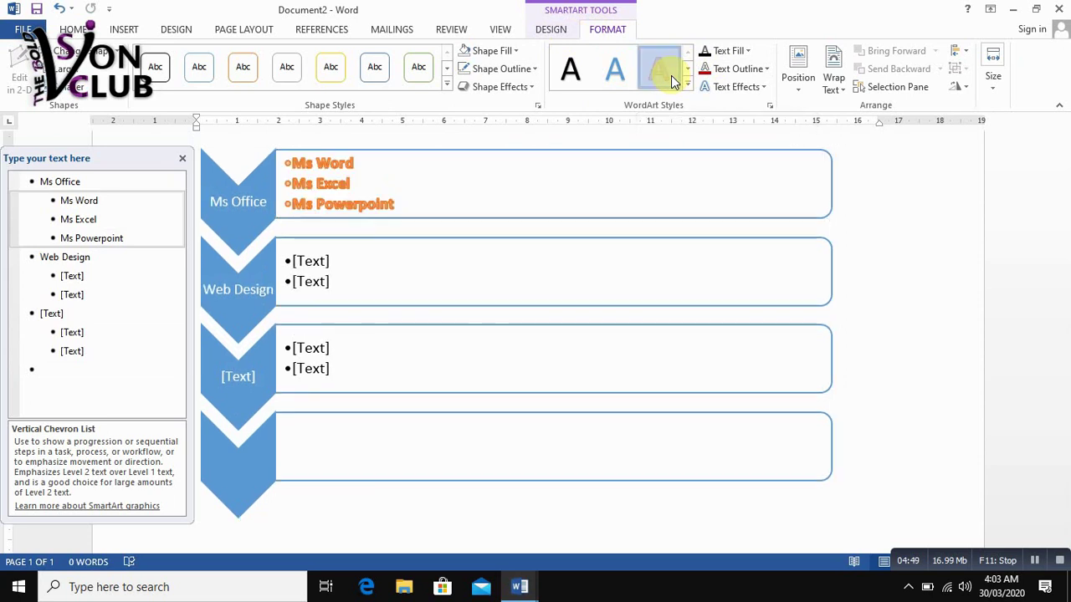
pyautogui.click(571, 71)
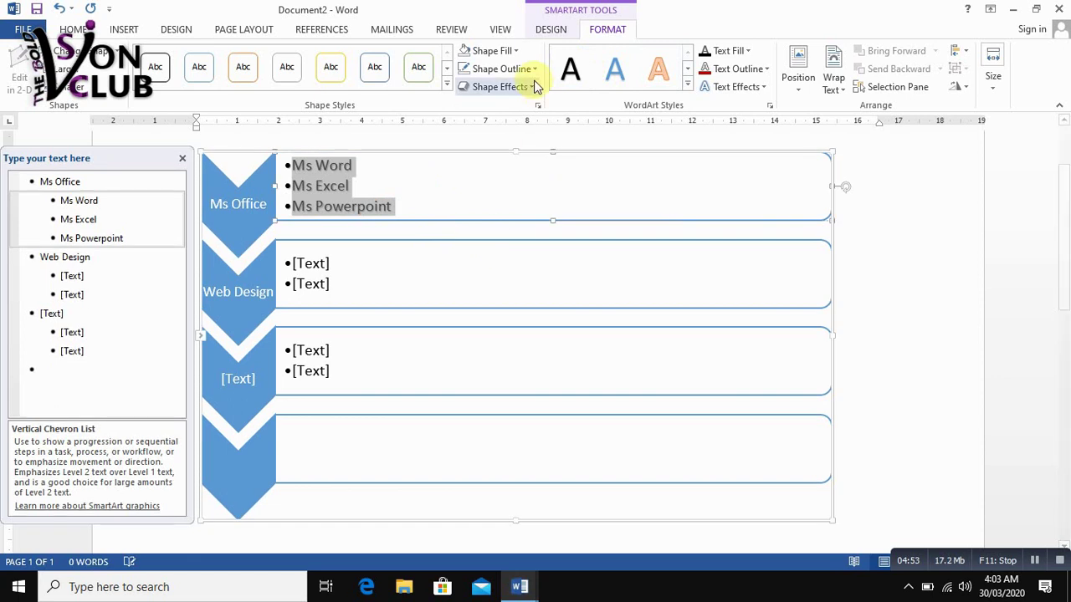
# - Hide the diagram's text pane, then insert a 3-D Clustered Column chart
pyautogui.click(124, 30)
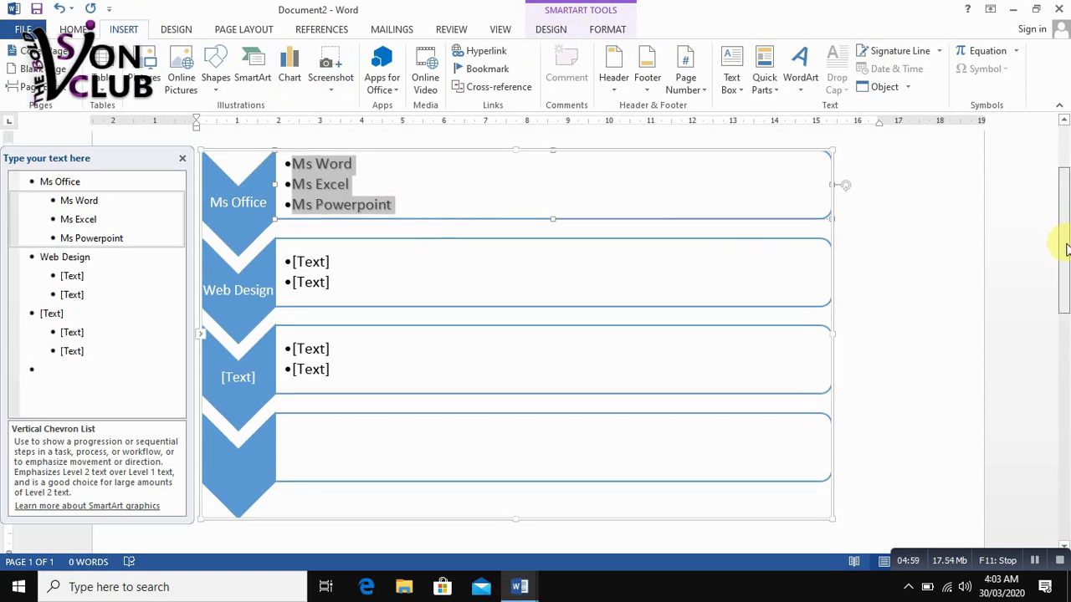
pyautogui.moveTo(1062, 237); pyautogui.dragTo(1059, 363)
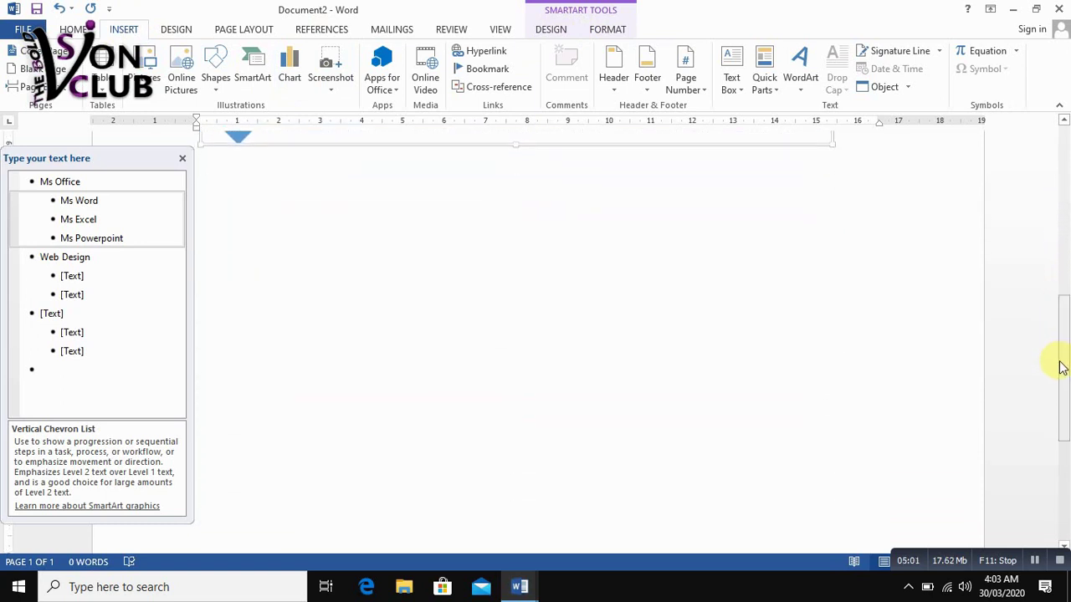
pyautogui.click(183, 161)
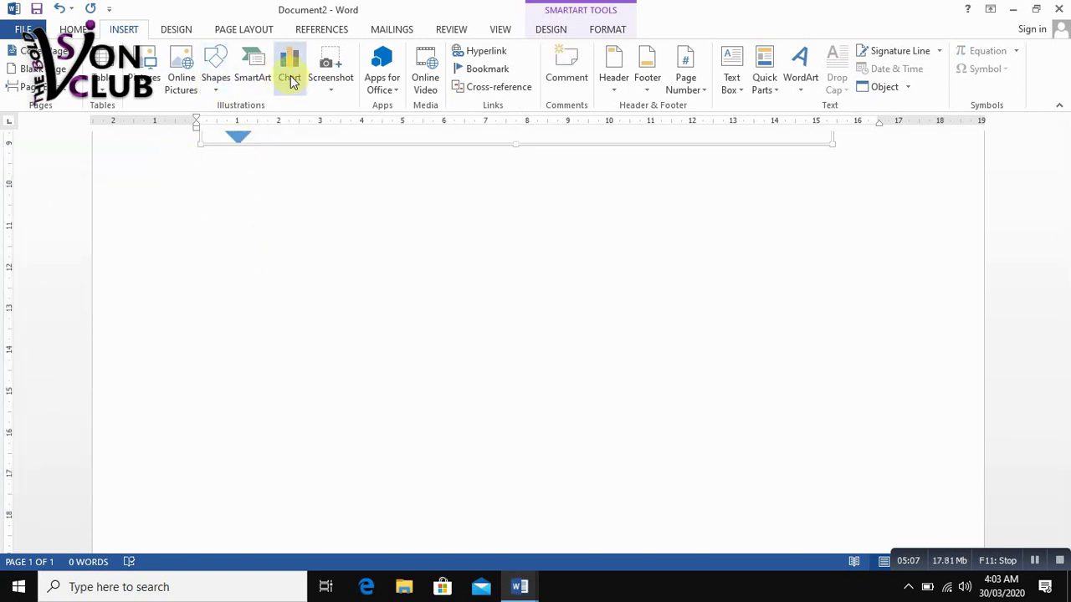
pyautogui.click(290, 78)
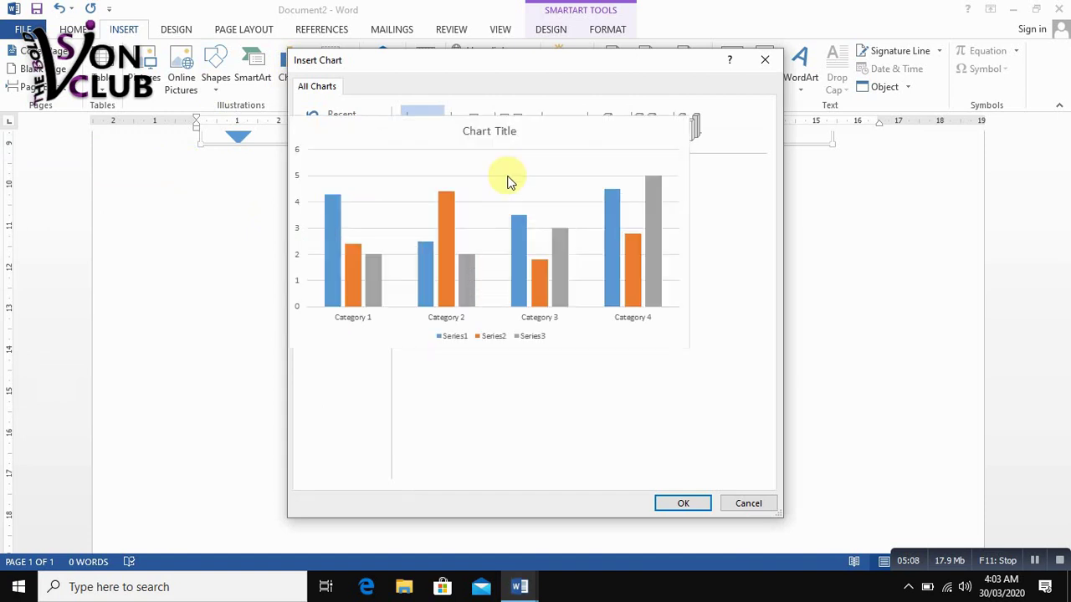
pyautogui.click(346, 174)
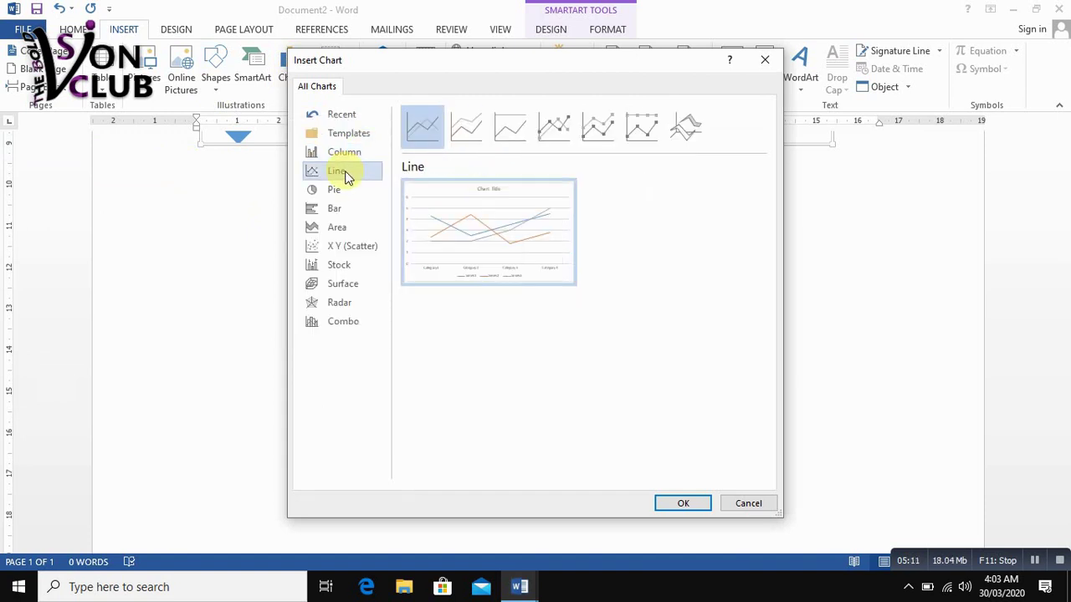
pyautogui.click(338, 192)
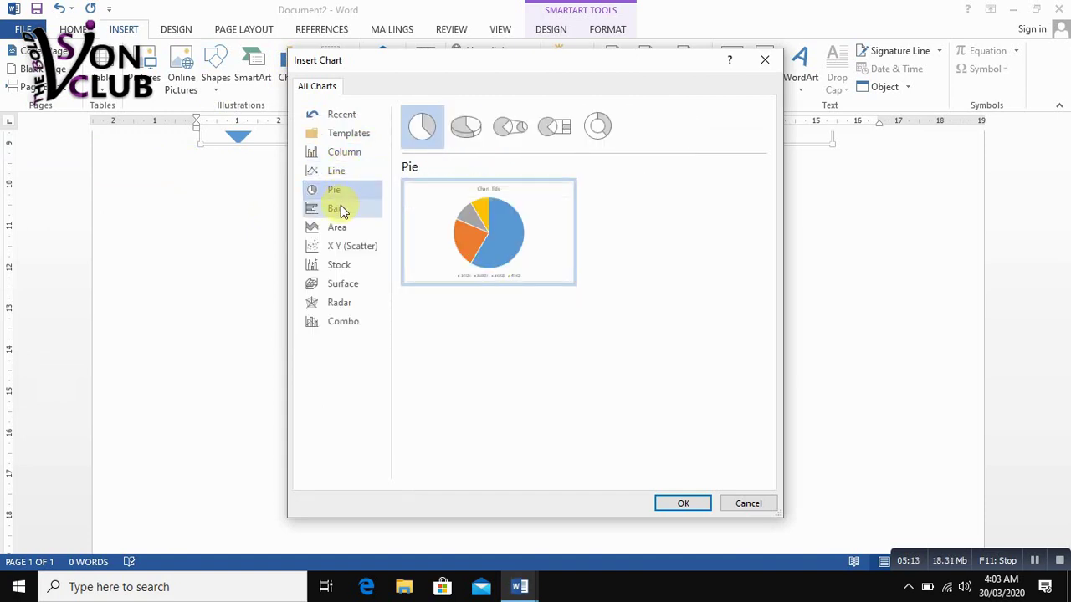
pyautogui.click(341, 210)
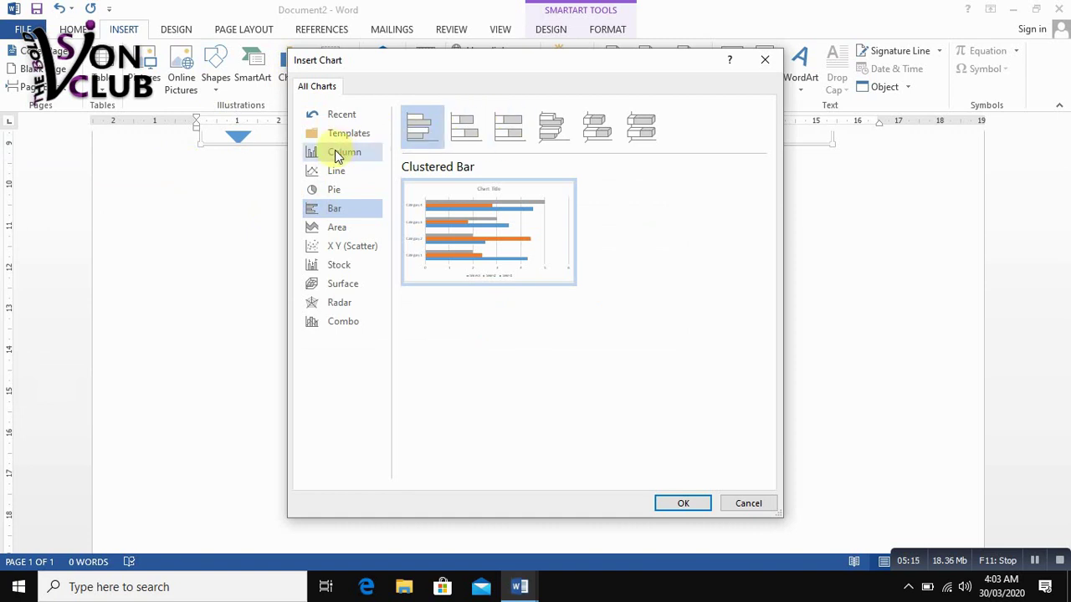
pyautogui.click(335, 151)
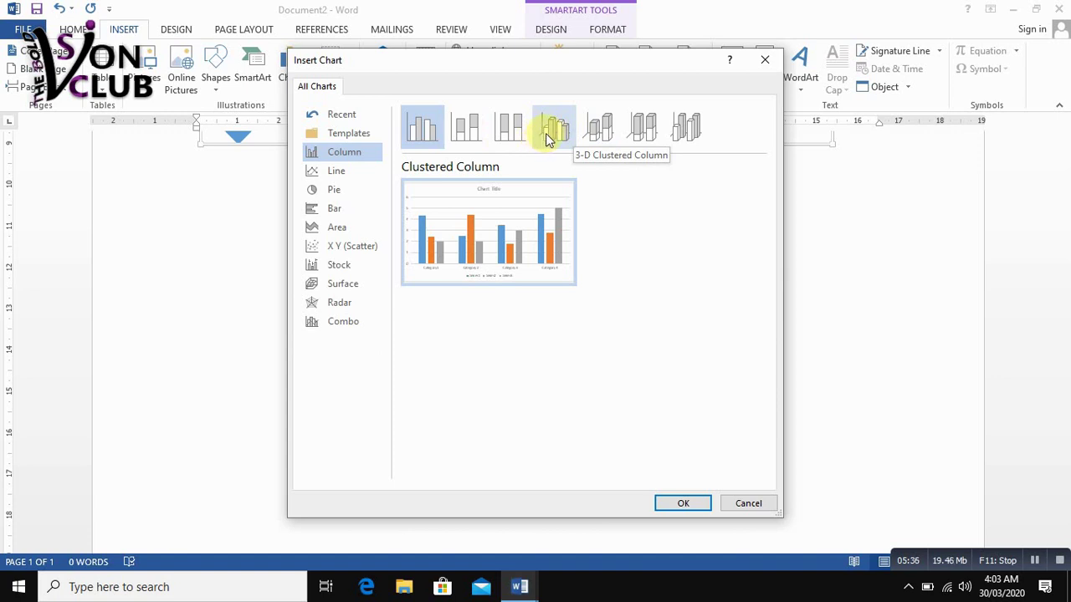
pyautogui.click(602, 135)
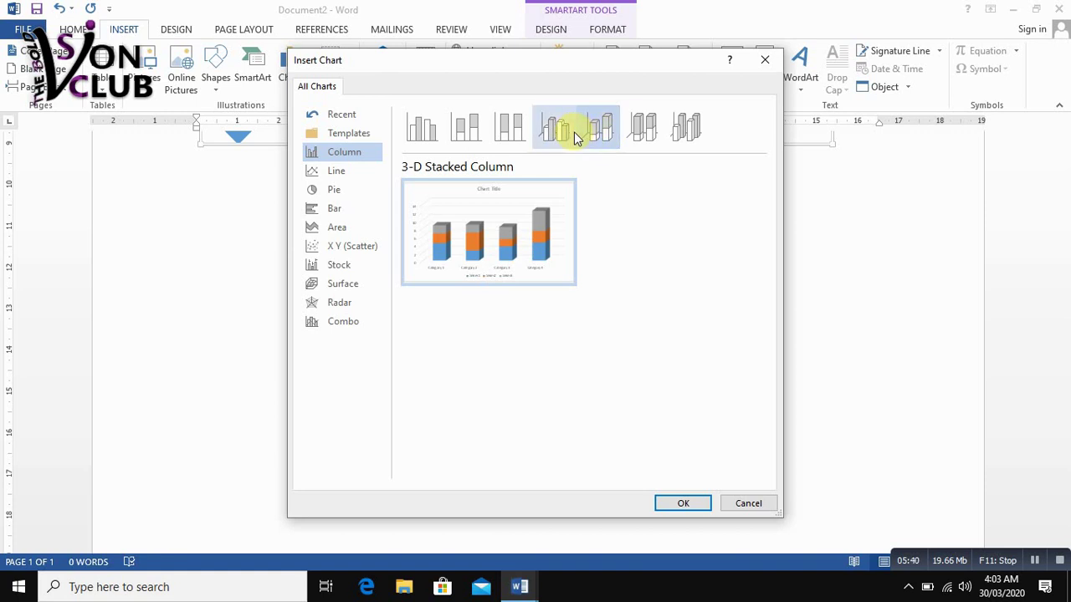
pyautogui.click(570, 130)
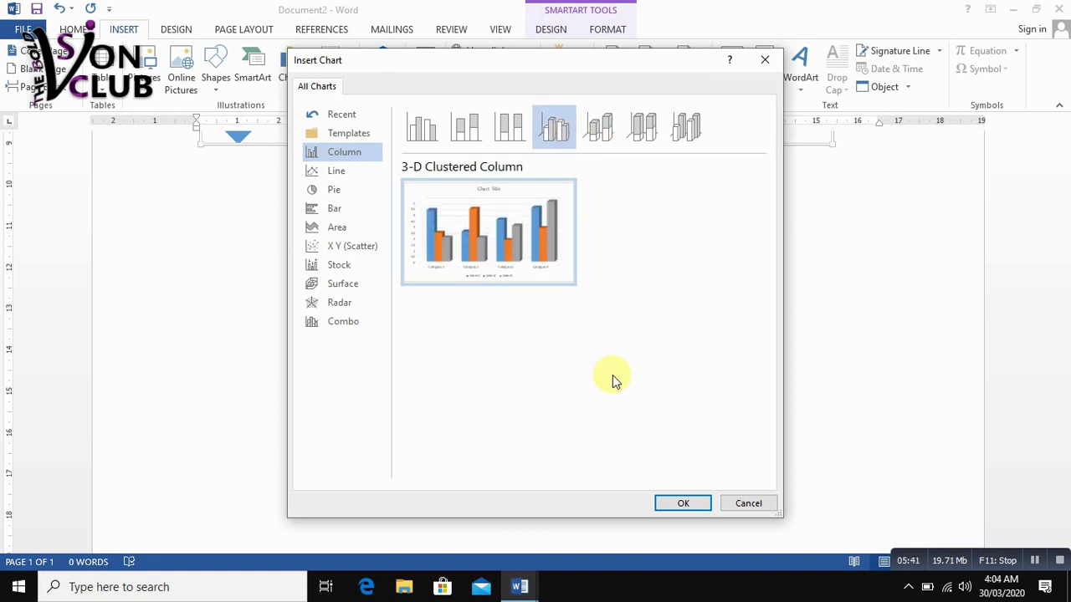
pyautogui.click(679, 505)
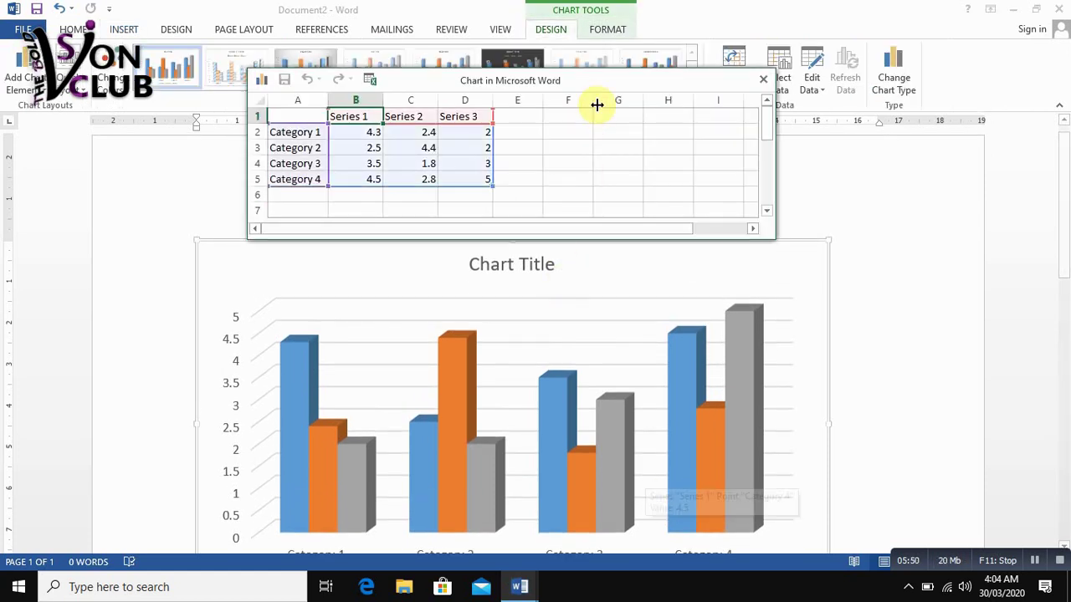
# - Move the chart data sheet aside and narrow the chart so its legend shows
pyautogui.moveTo(601, 78); pyautogui.dragTo(433, 94)
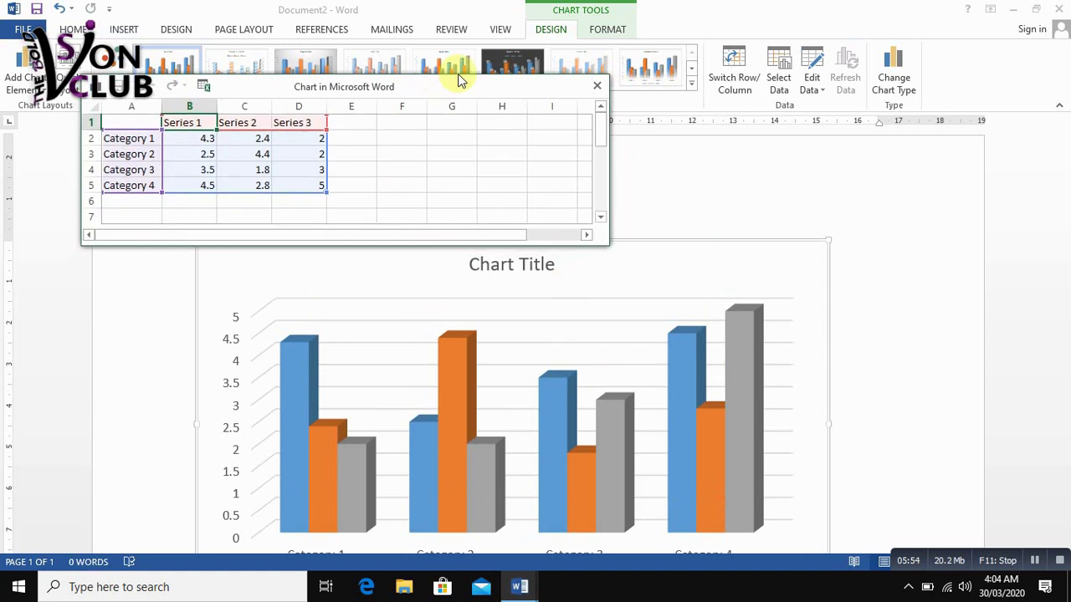
pyautogui.moveTo(433, 100); pyautogui.dragTo(472, 77)
pyautogui.click(569, 282)
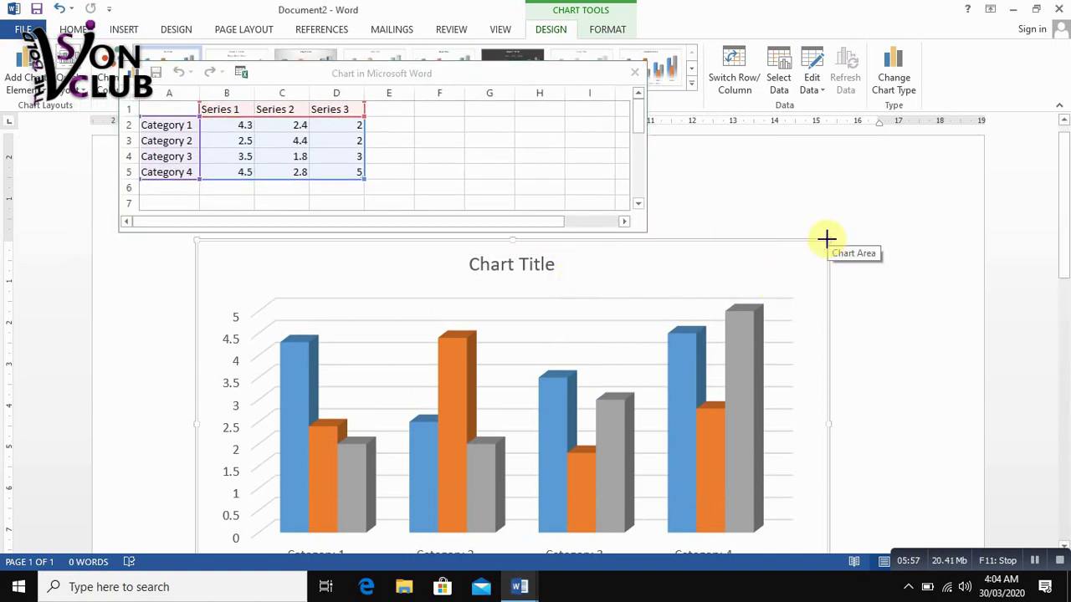
pyautogui.moveTo(827, 240); pyautogui.dragTo(682, 307)
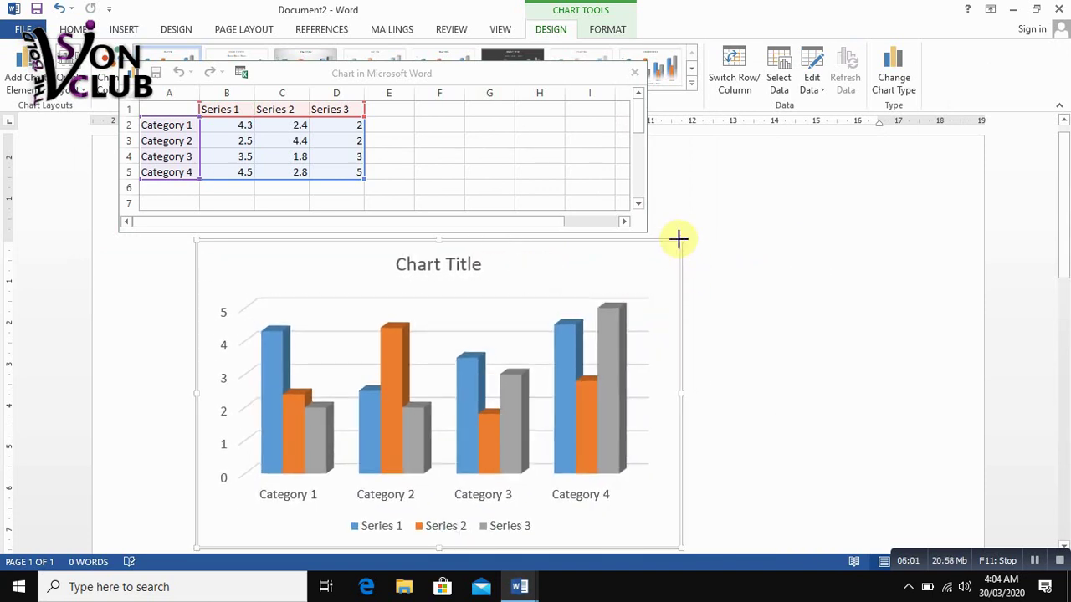
pyautogui.moveTo(678, 240); pyautogui.dragTo(613, 280)
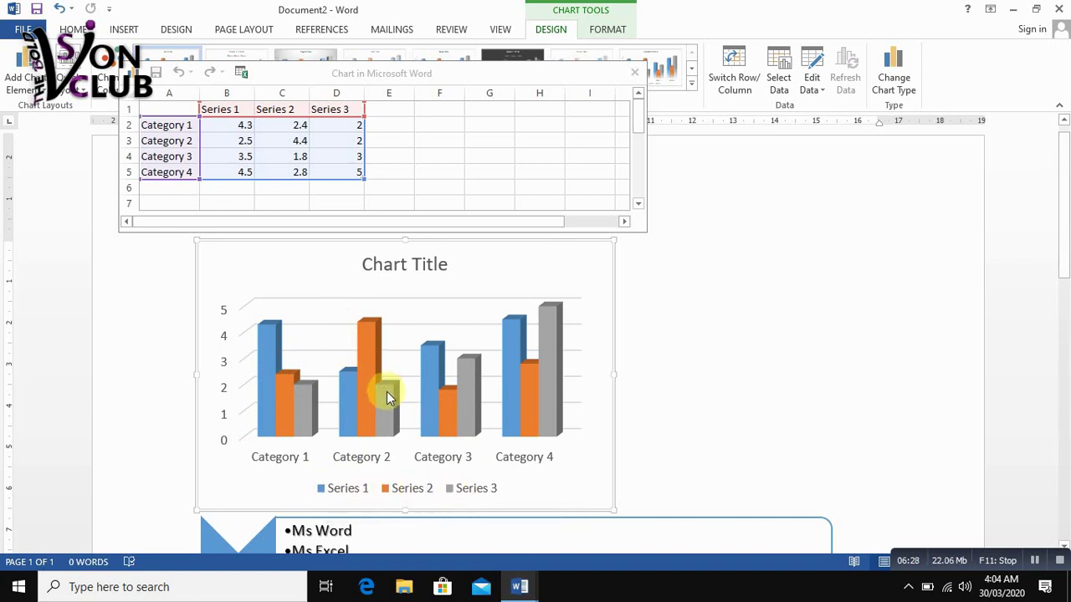
# - Set chart data cell B3 to 4.5 and cell D5 to 2.5
pyautogui.click(232, 142)
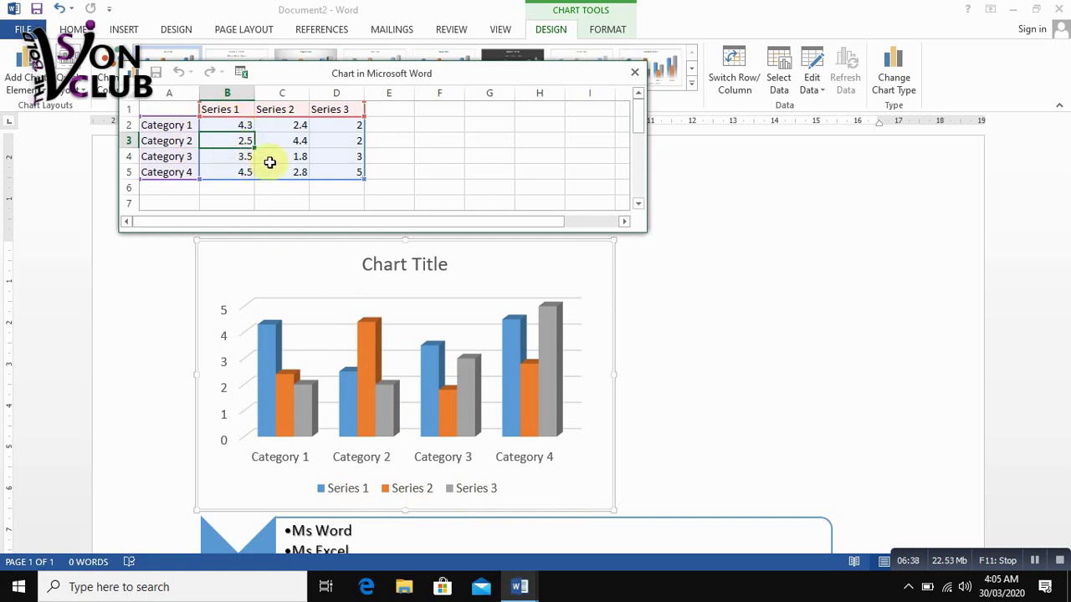
pyautogui.write('4')
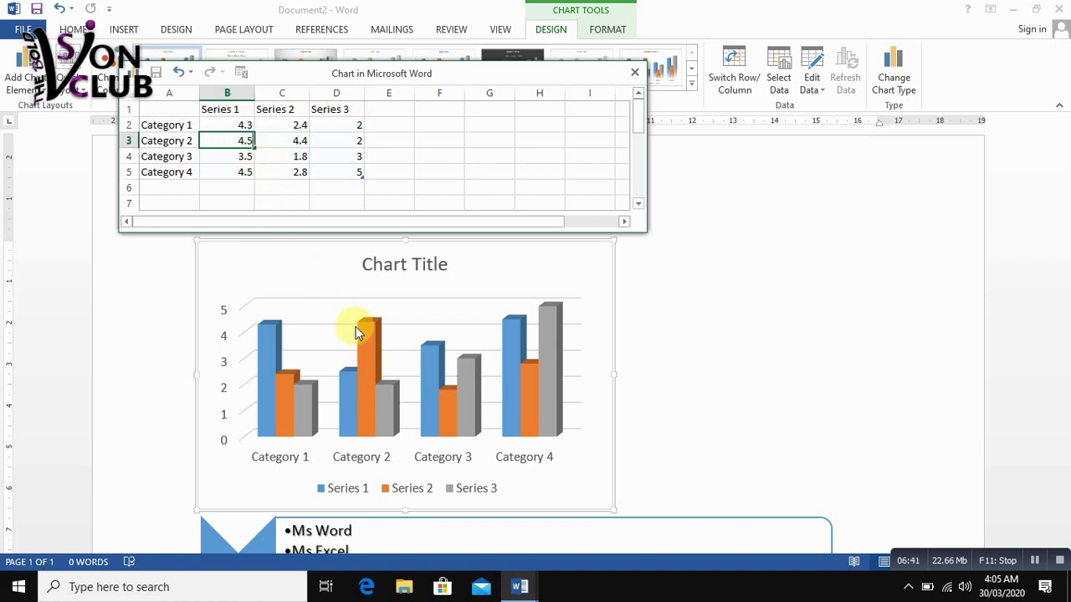
pyautogui.press('Return')
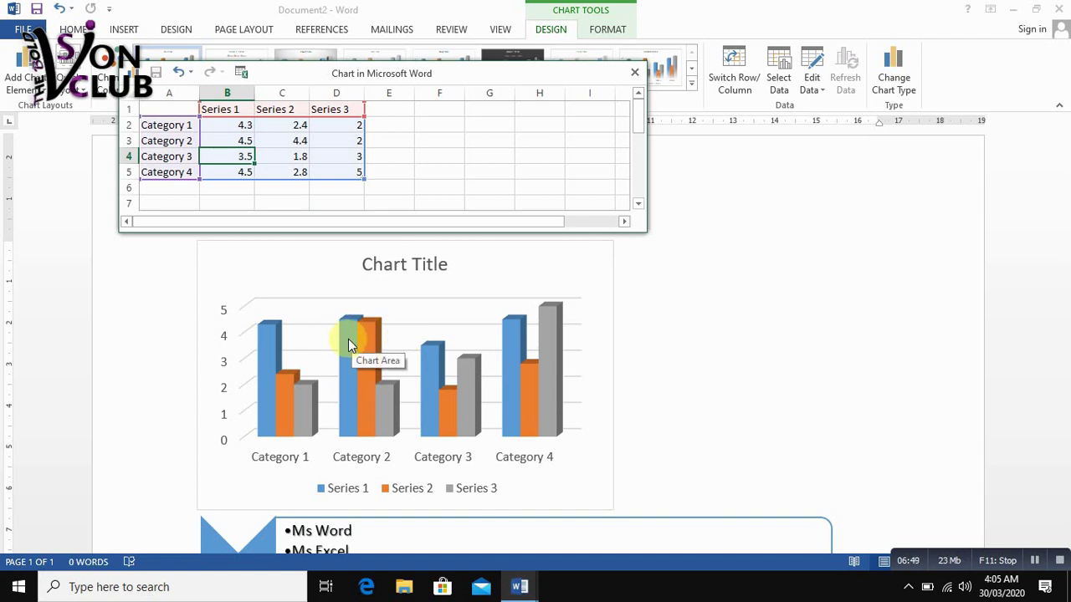
pyautogui.click(353, 170)
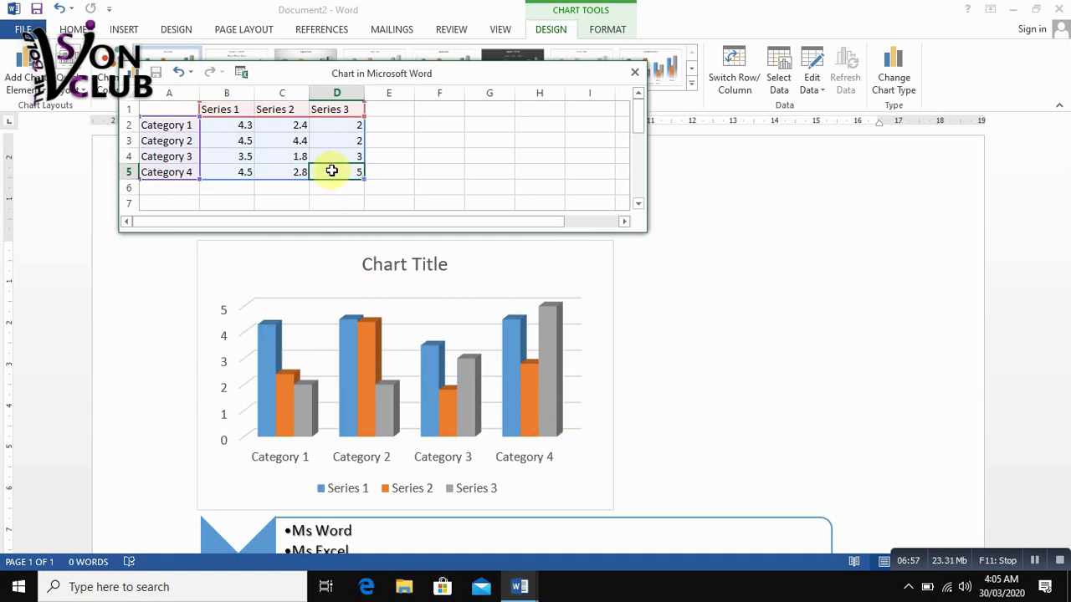
pyautogui.write('2.')
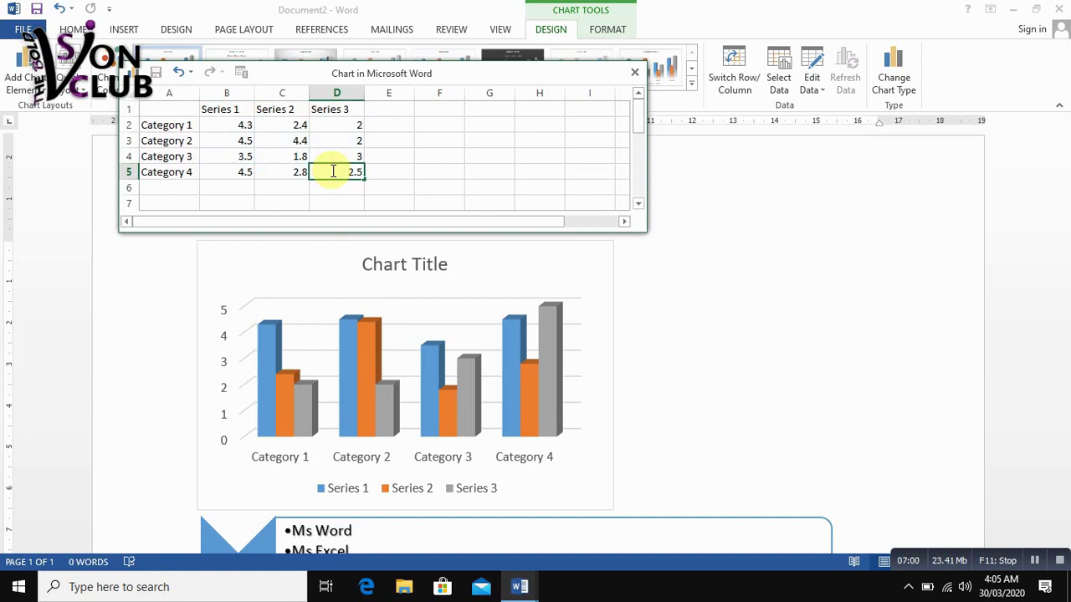
pyautogui.press('Return')
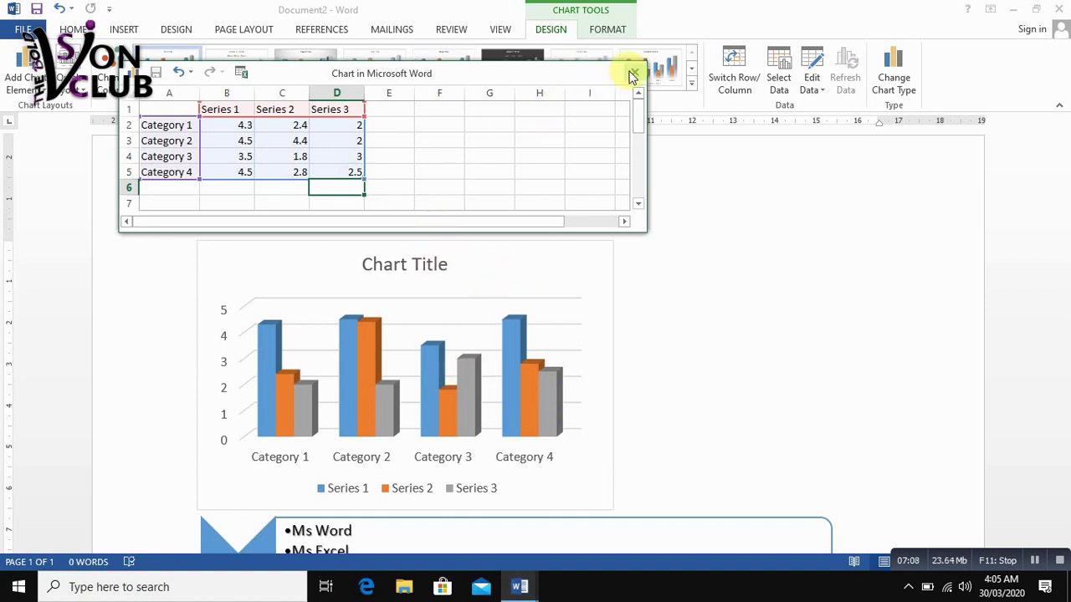
# - Retitle the chart 'Vision Club'
pyautogui.click(431, 263)
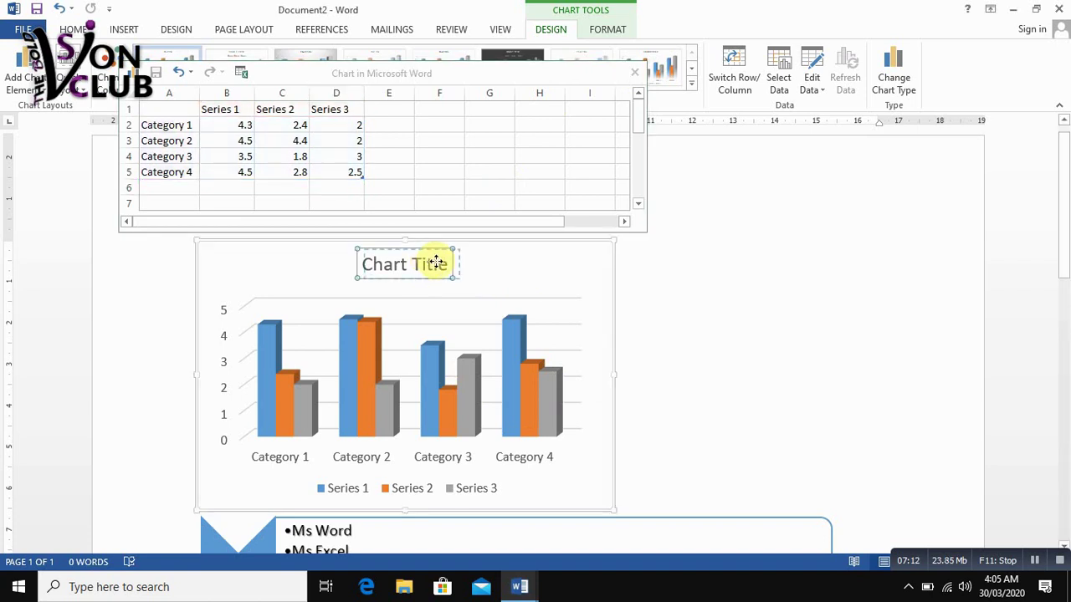
pyautogui.moveTo(436, 263); pyautogui.dragTo(437, 263)
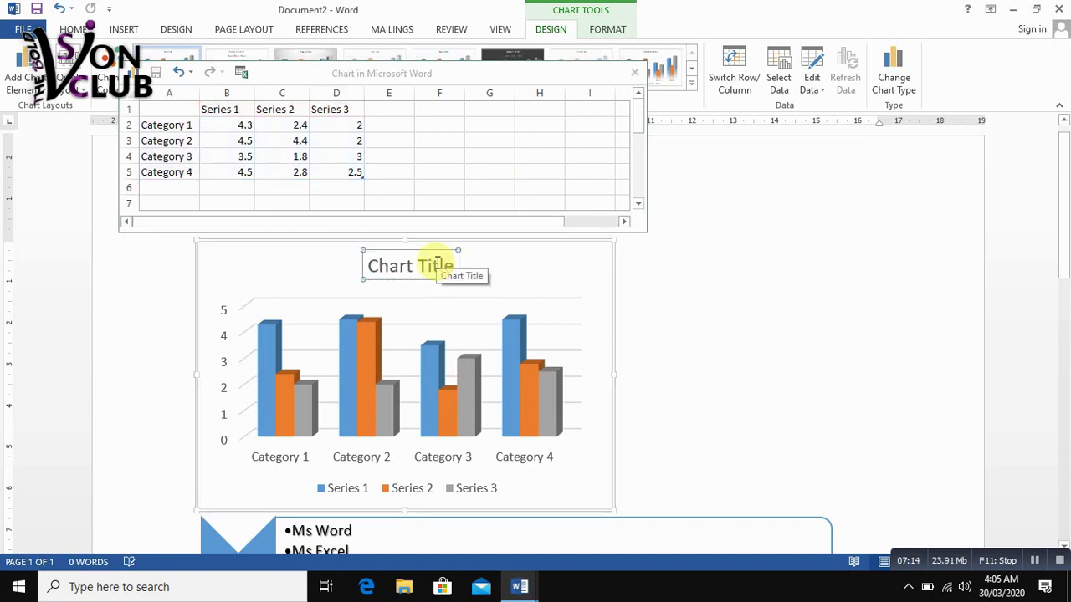
pyautogui.write('Vi')
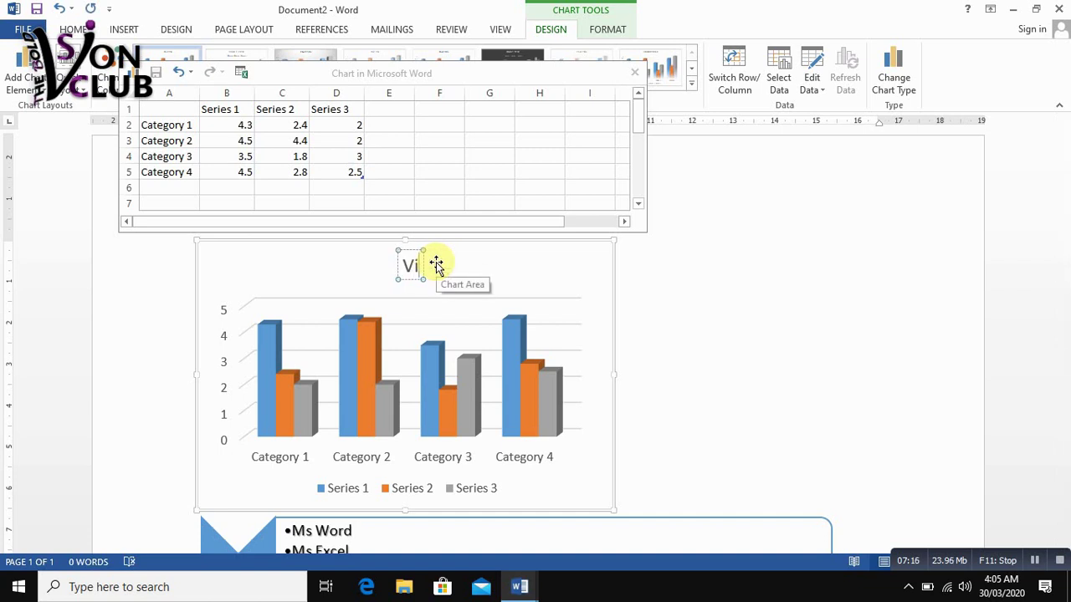
pyautogui.write('sion')
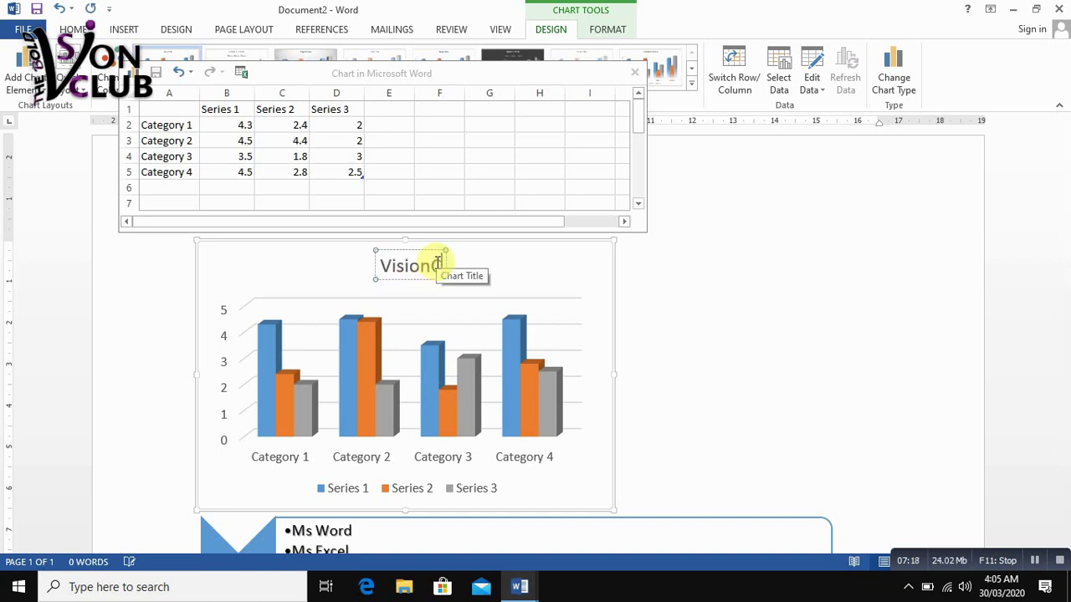
pyautogui.write(' Club')
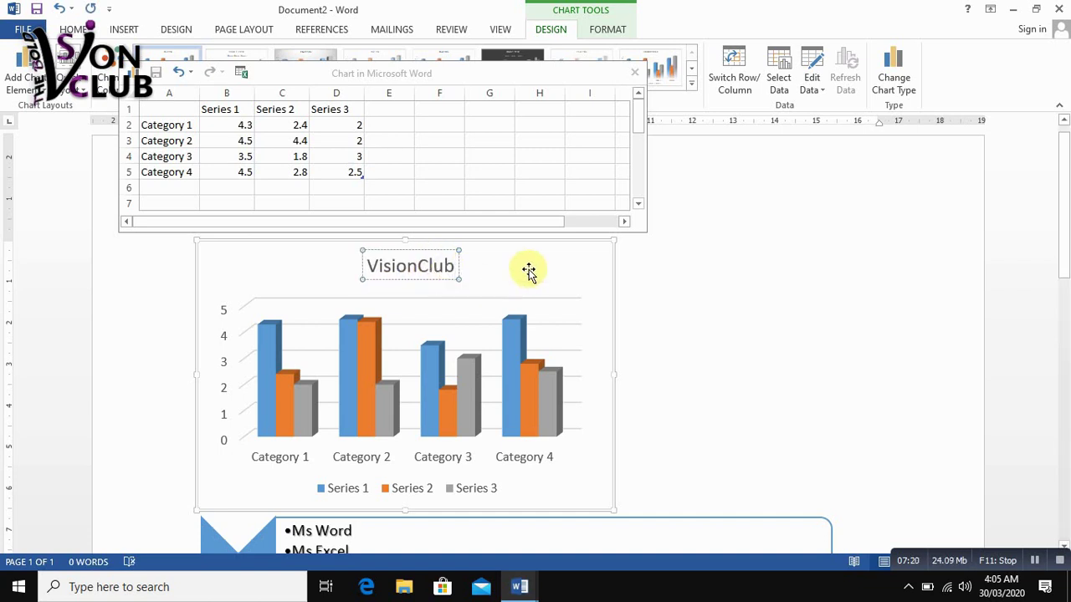
pyautogui.click(610, 264)
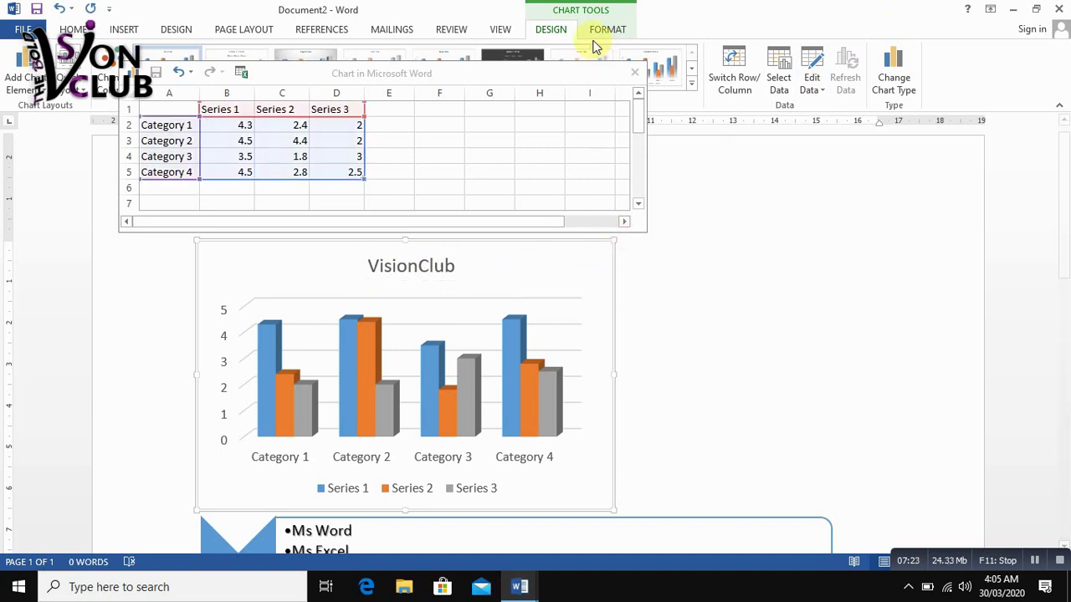
# - Close the data sheet and recolour the columns with the gold monochromatic palette
pyautogui.click(635, 73)
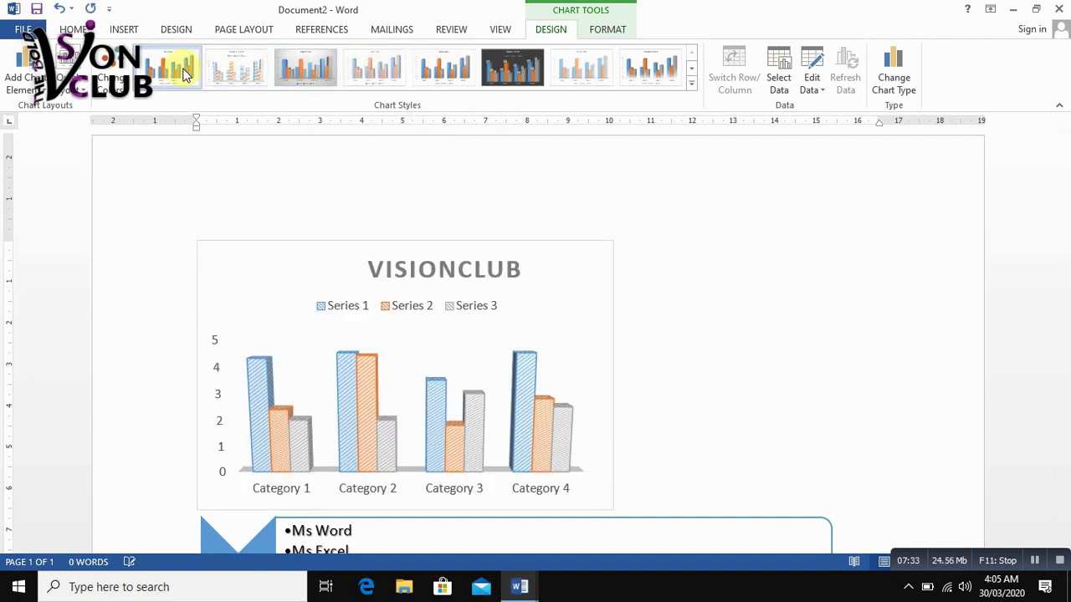
pyautogui.click(124, 90)
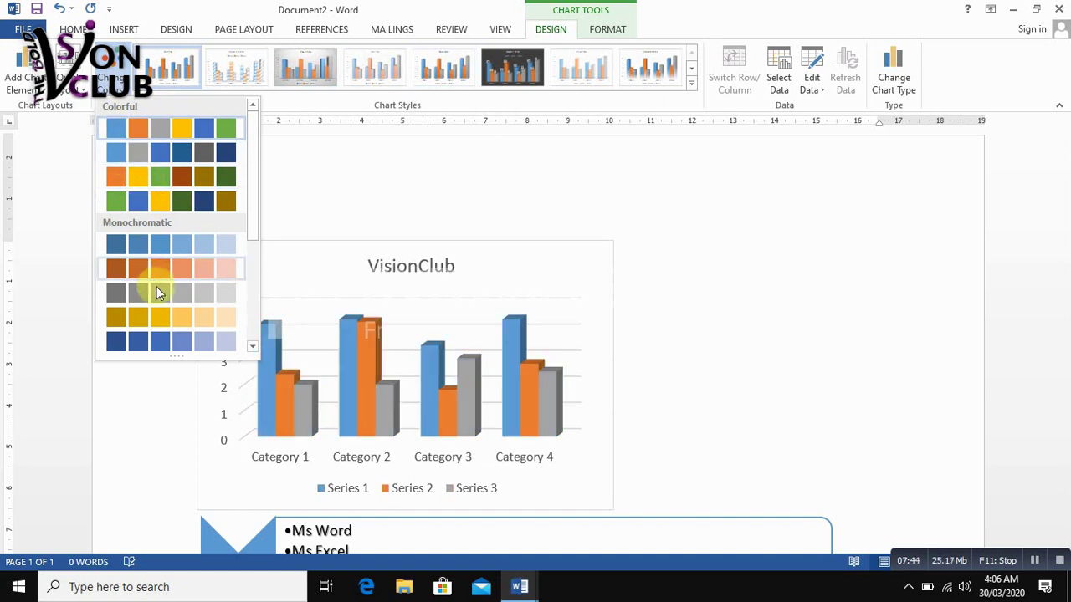
pyautogui.click(143, 319)
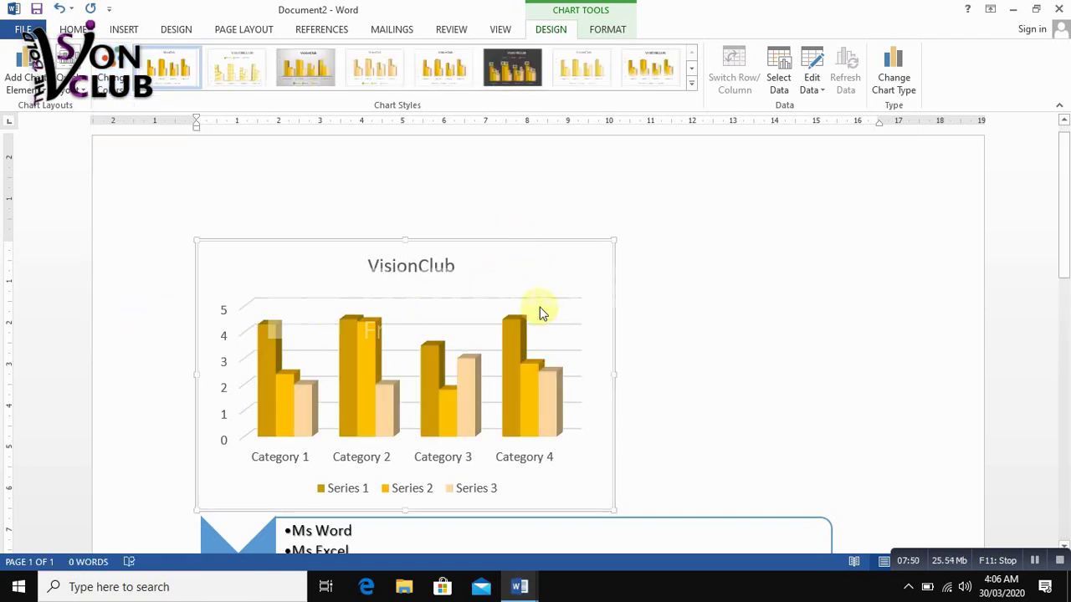
pyautogui.click(755, 293)
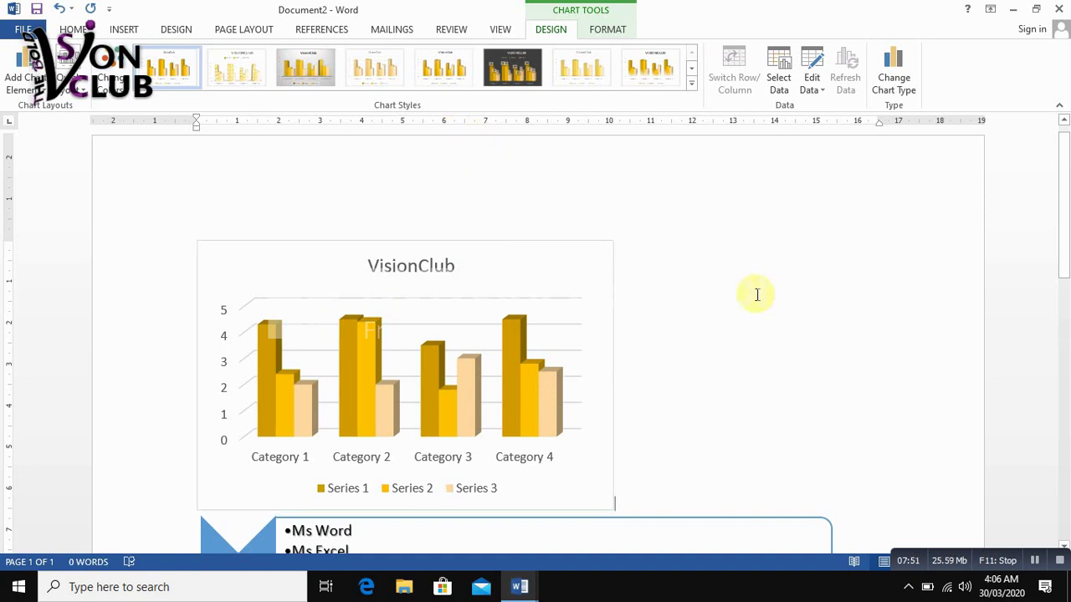
# - Insert a 3-D Pie chart below the VisionClub chart and close its data sheet
pyautogui.click(124, 30)
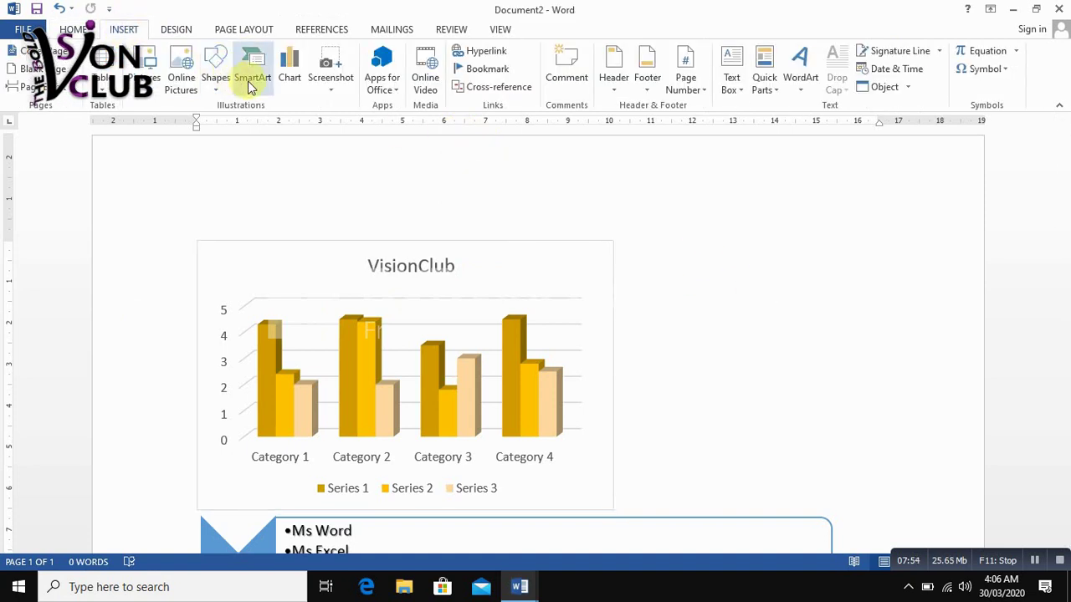
pyautogui.click(288, 76)
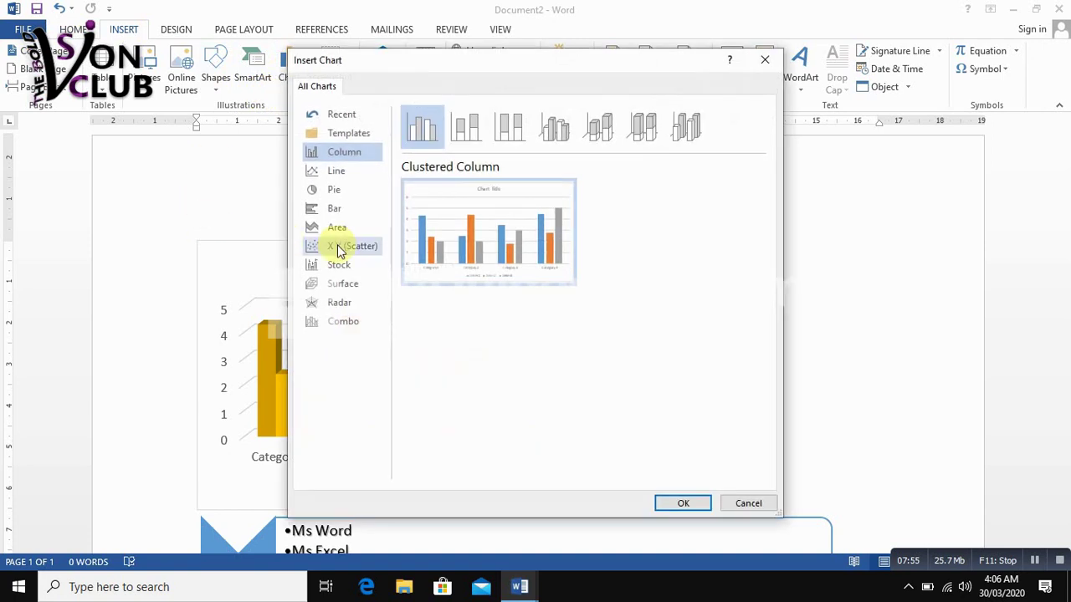
pyautogui.click(329, 193)
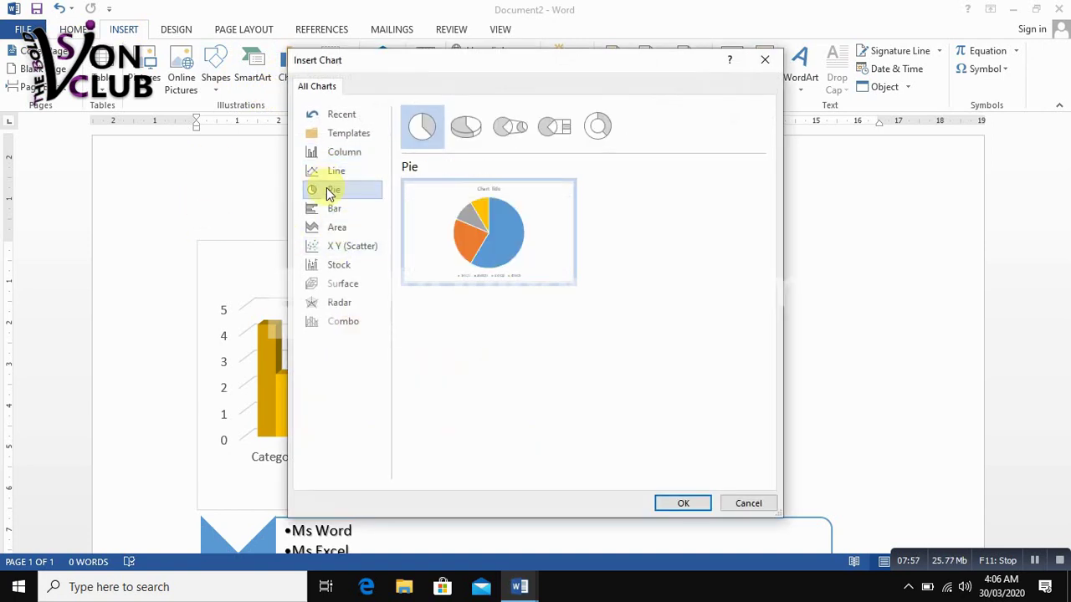
pyautogui.click(462, 127)
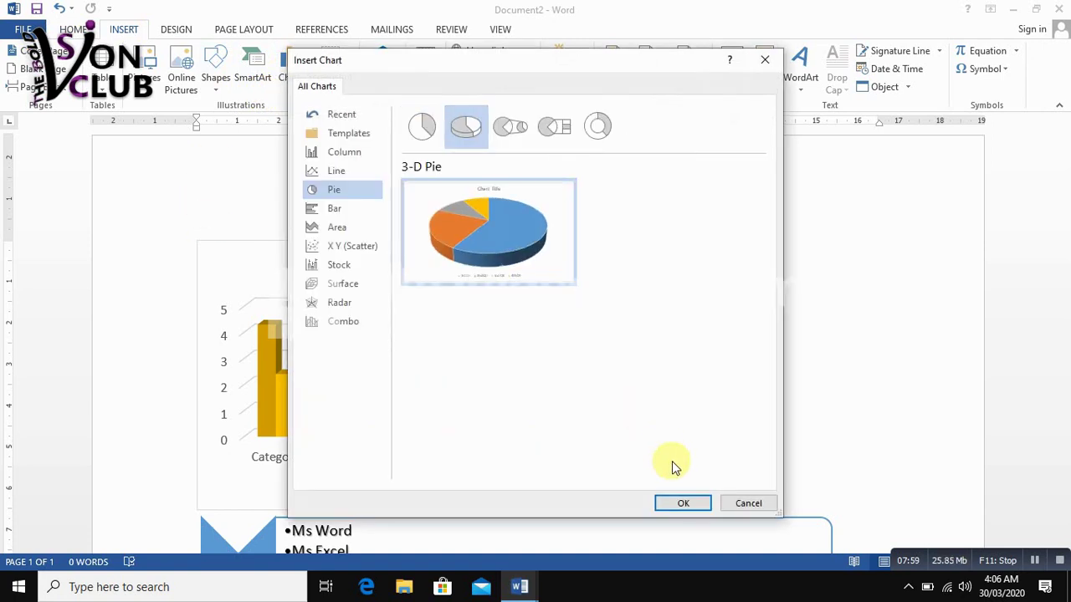
pyautogui.click(682, 503)
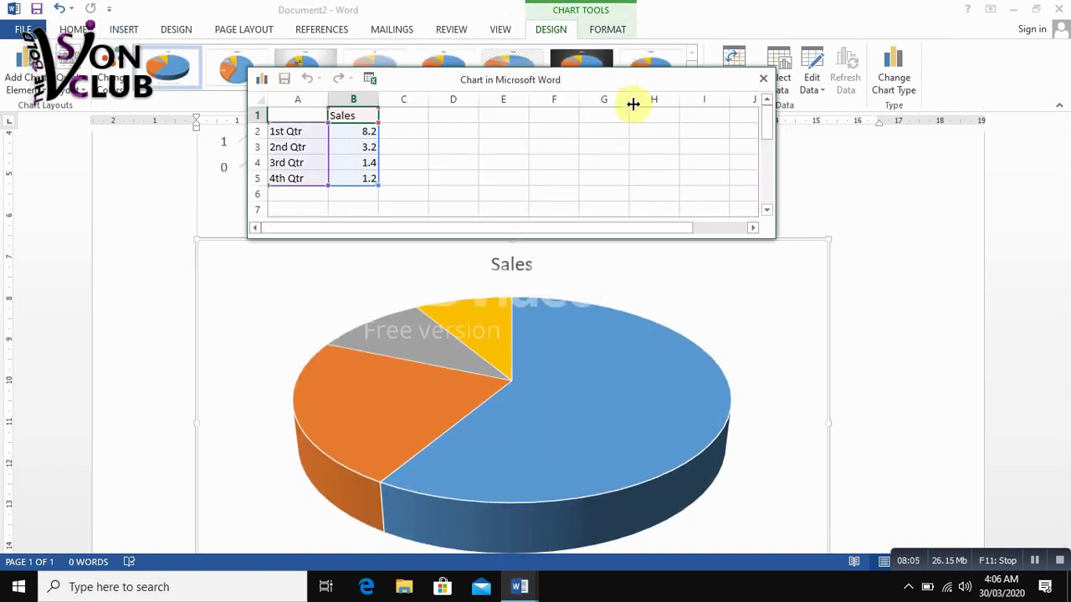
pyautogui.click(763, 80)
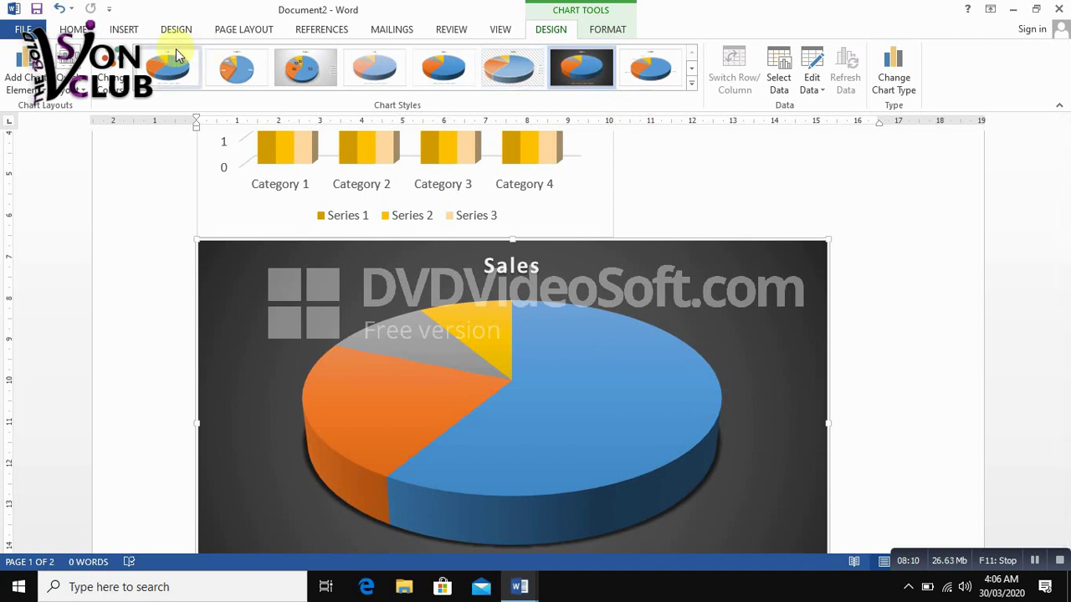
pyautogui.click(123, 29)
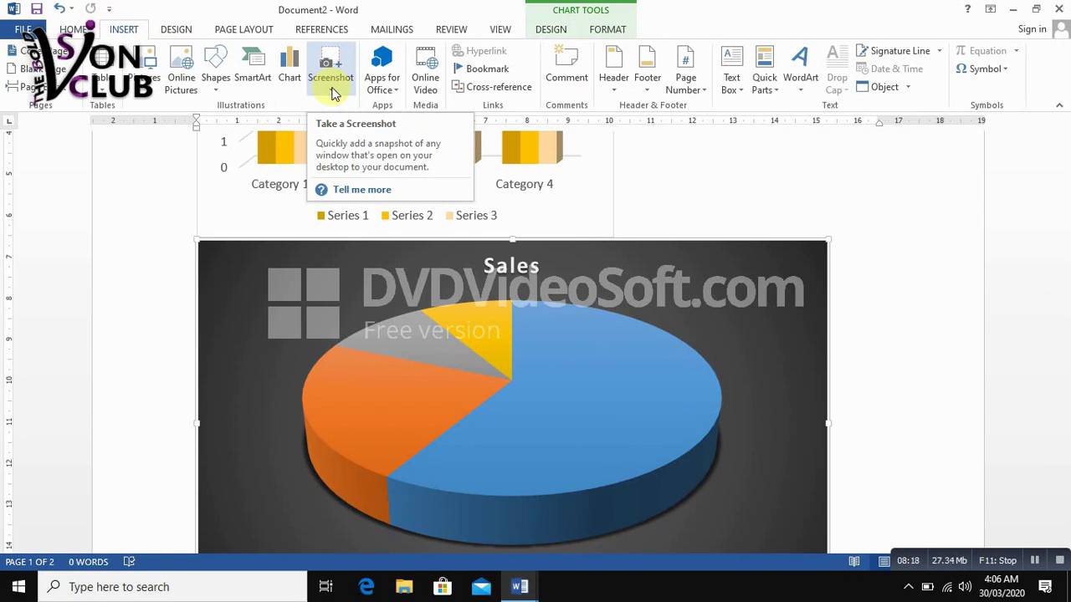
pyautogui.click(823, 198)
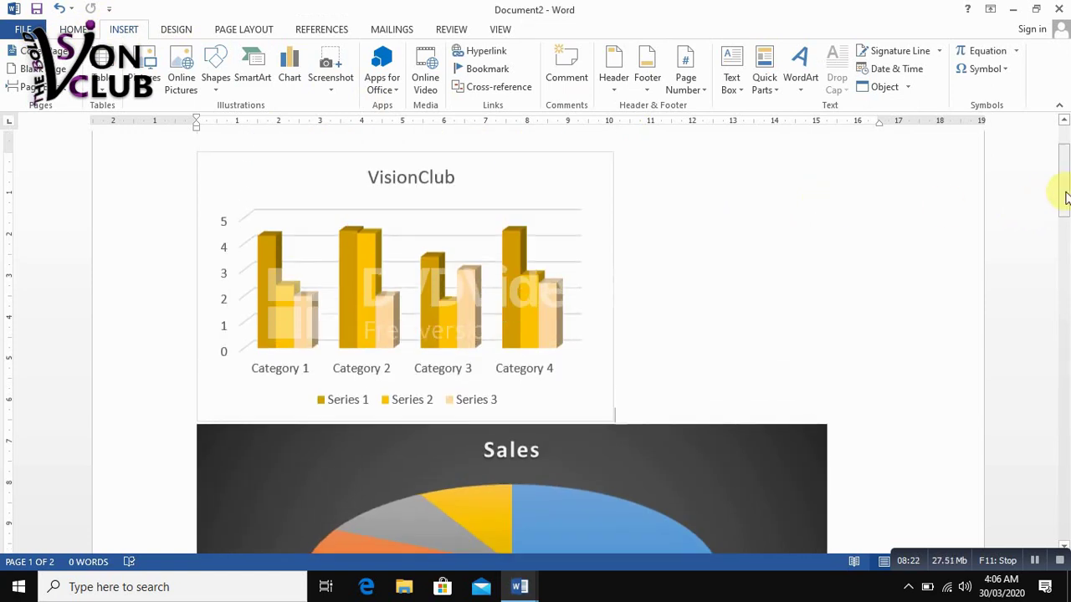
pyautogui.moveTo(1065, 198); pyautogui.dragTo(1061, 410)
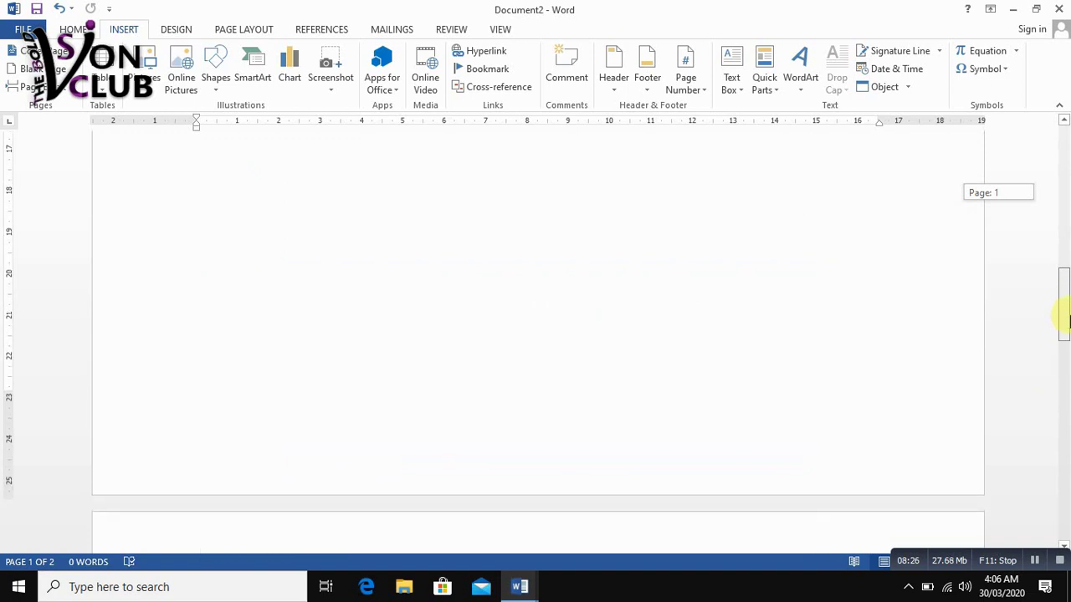
pyautogui.moveTo(1061, 410); pyautogui.dragTo(1064, 317)
pyautogui.click(611, 355)
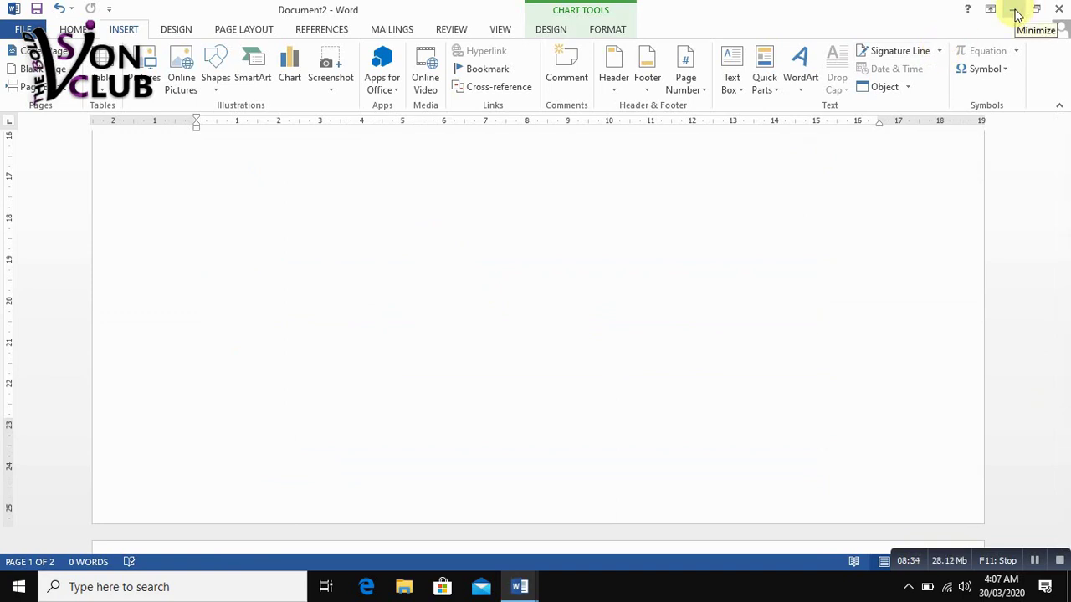
# - Minimize both Word windows to check the desktop, then restore Document2
pyautogui.click(1015, 14)
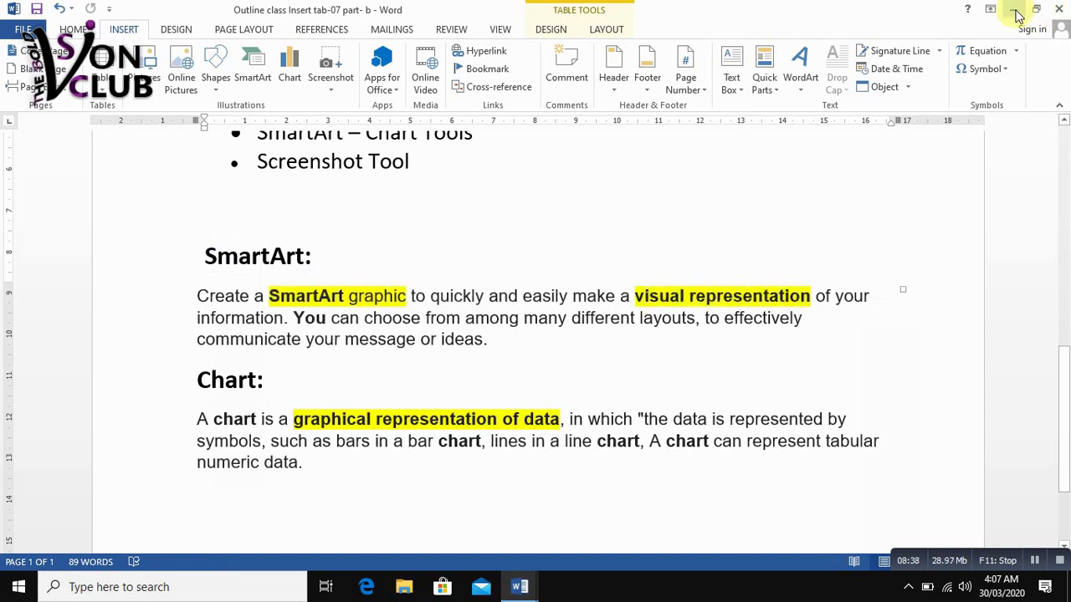
pyautogui.click(1015, 12)
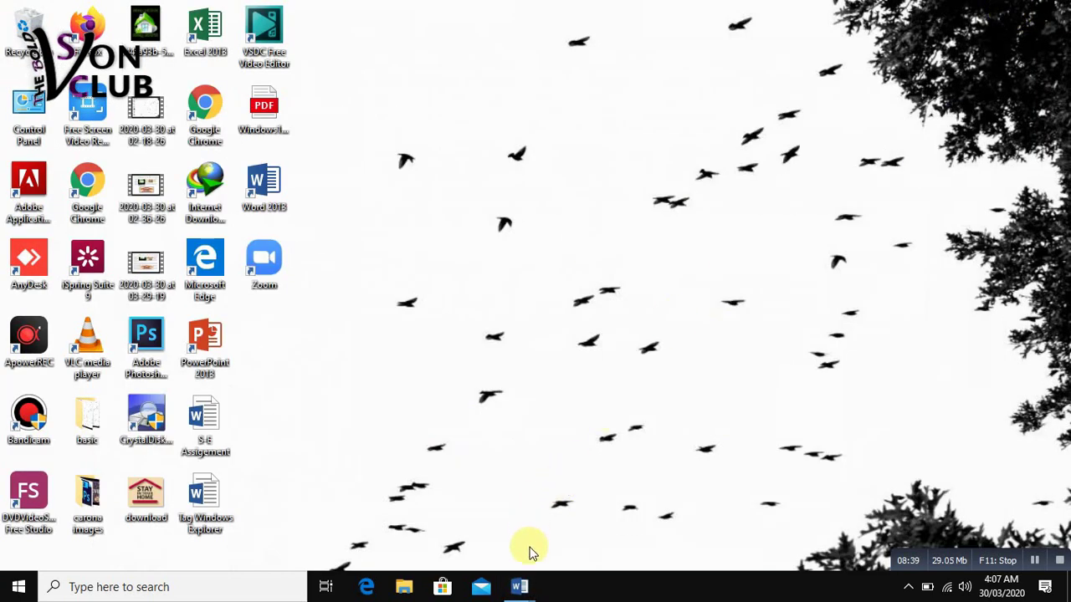
pyautogui.moveTo(518, 587)
pyautogui.click(580, 536)
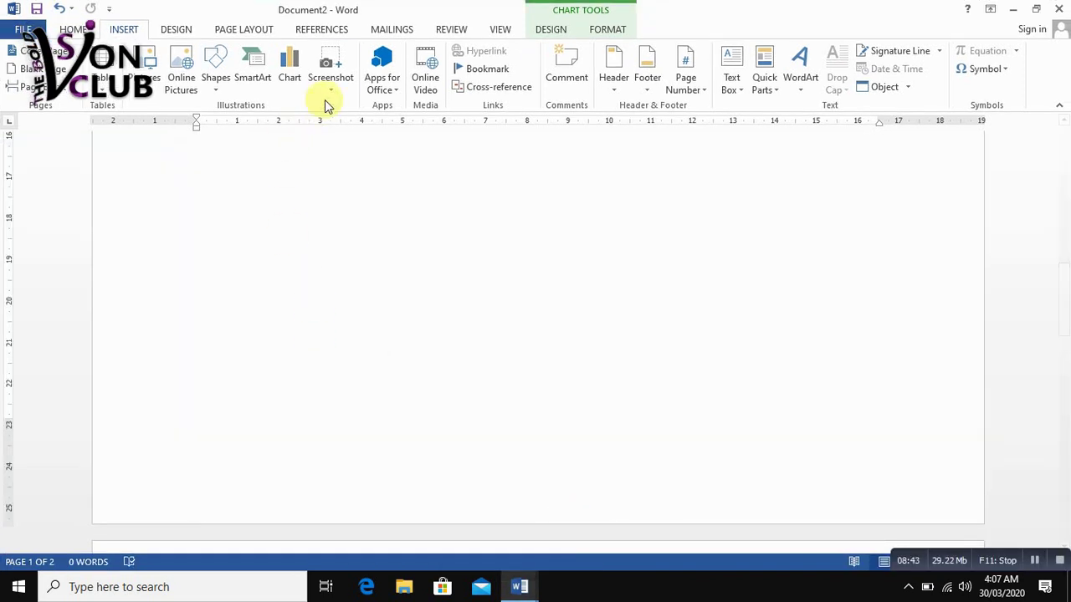
# - Take a Screen Clipping around the top-left block of desktop icons
pyautogui.click(329, 90)
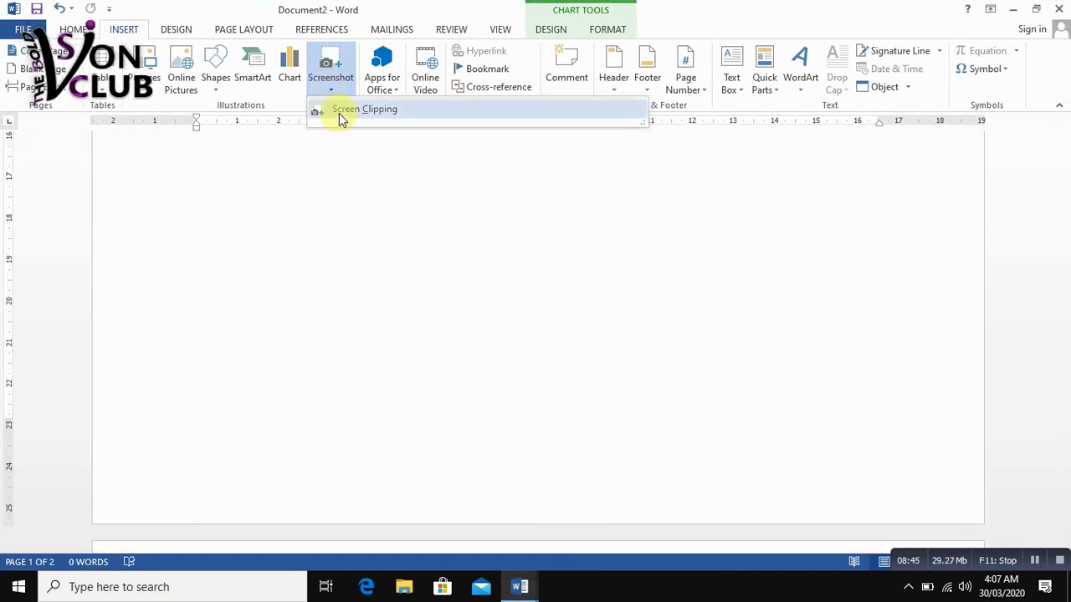
pyautogui.click(345, 109)
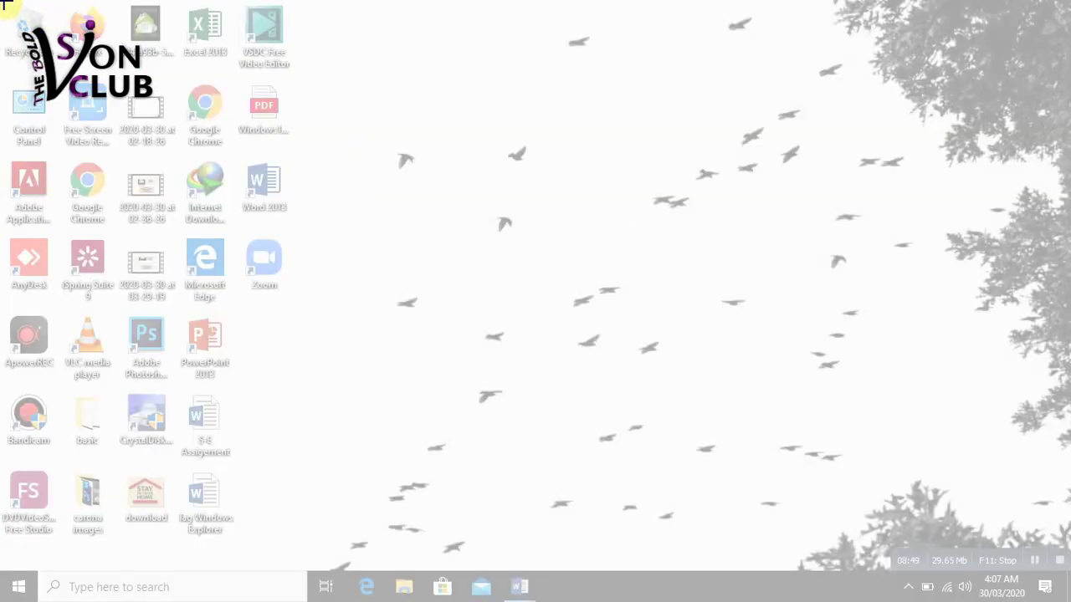
pyautogui.moveTo(4, 2); pyautogui.dragTo(330, 395)
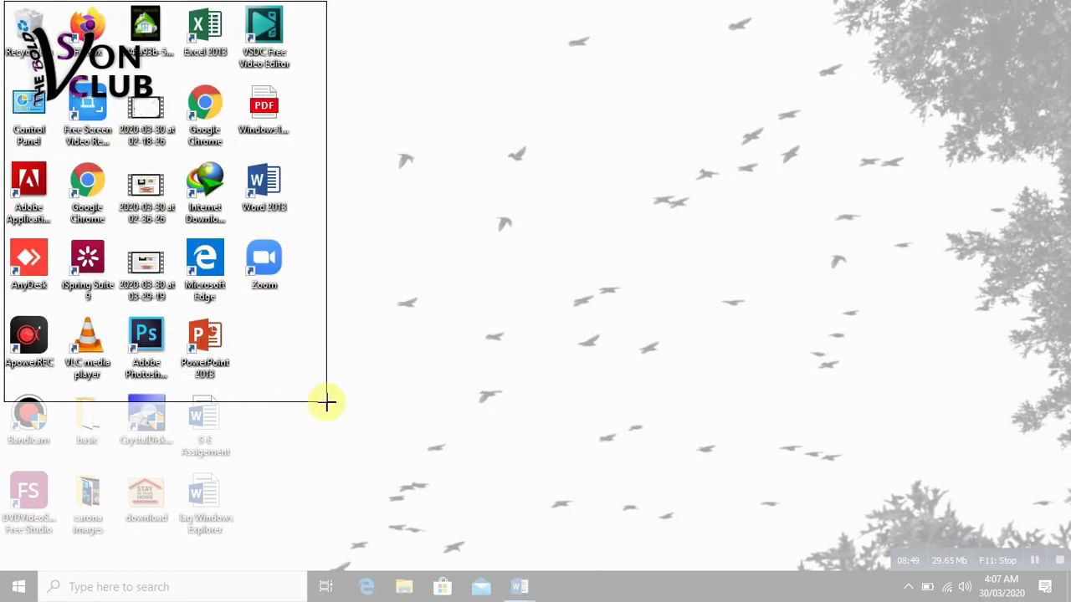
pyautogui.moveTo(329, 395); pyautogui.dragTo(317, 386)
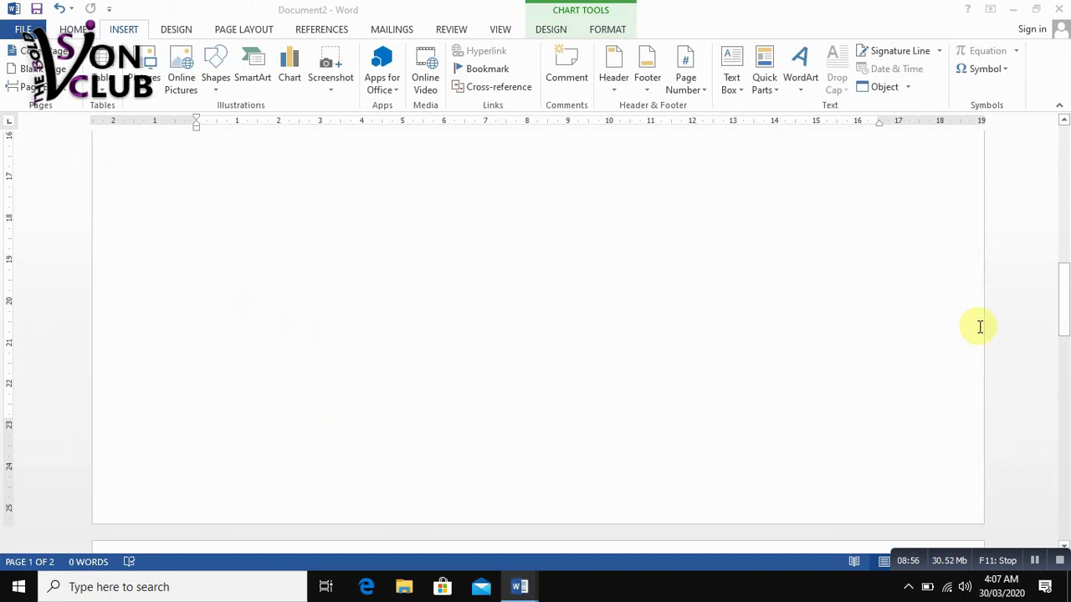
pyautogui.moveTo(1064, 302)
pyautogui.mouseDown()
pyautogui.moveTo(1066, 155)
pyautogui.moveTo(1064, 514)
pyautogui.moveTo(1065, 159)
pyautogui.mouseUp()
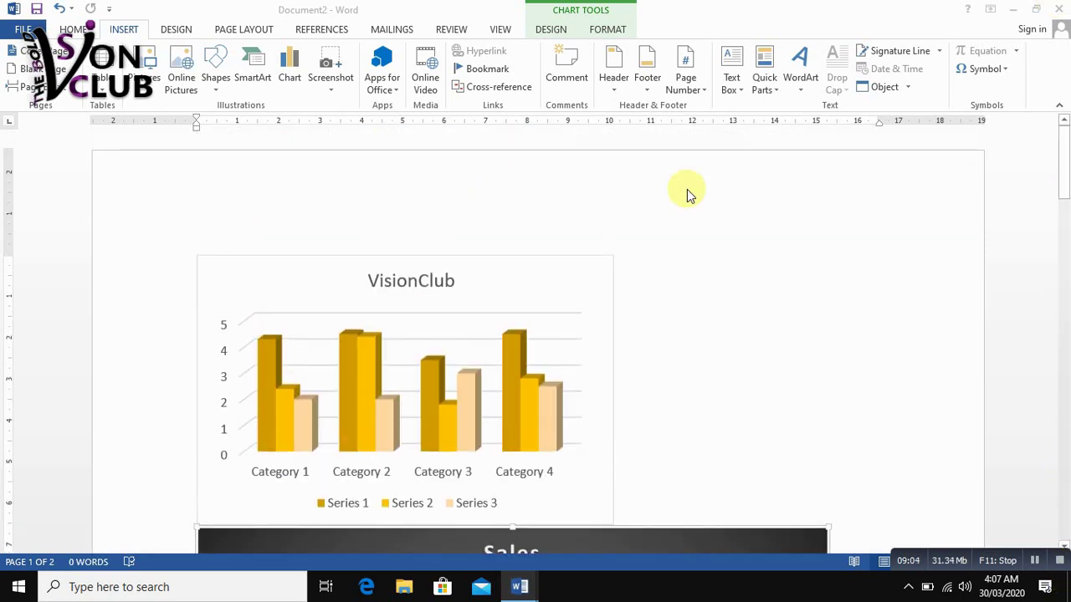
# - Create blank Document3 with Ctrl+N, minimize the windows, then restore Document3
pyautogui.click(680, 201)
pyautogui.hotkey('ctrl', 'n')
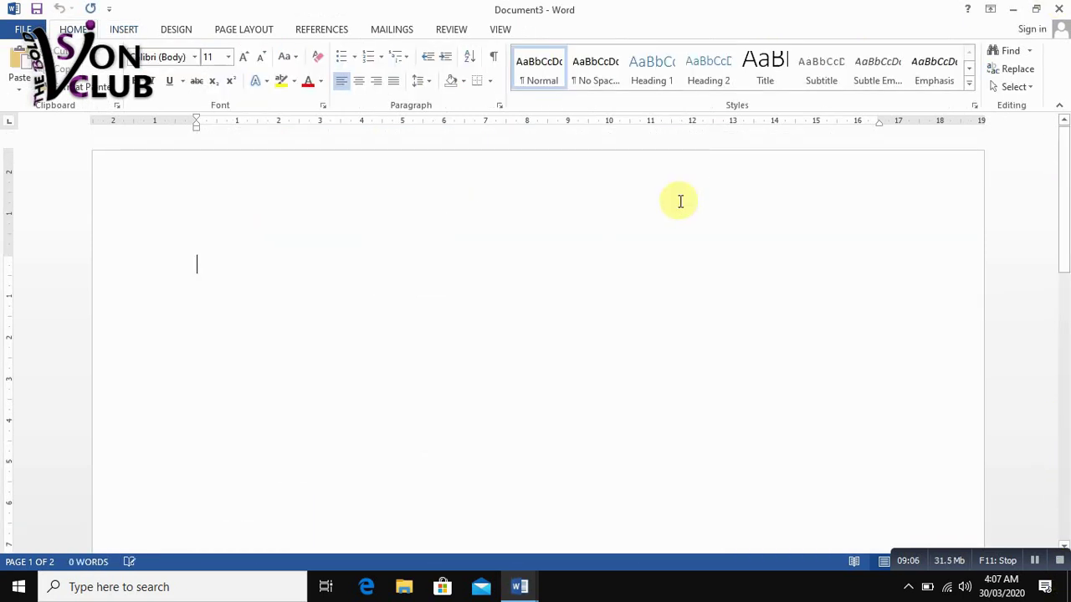
pyautogui.click(1007, 16)
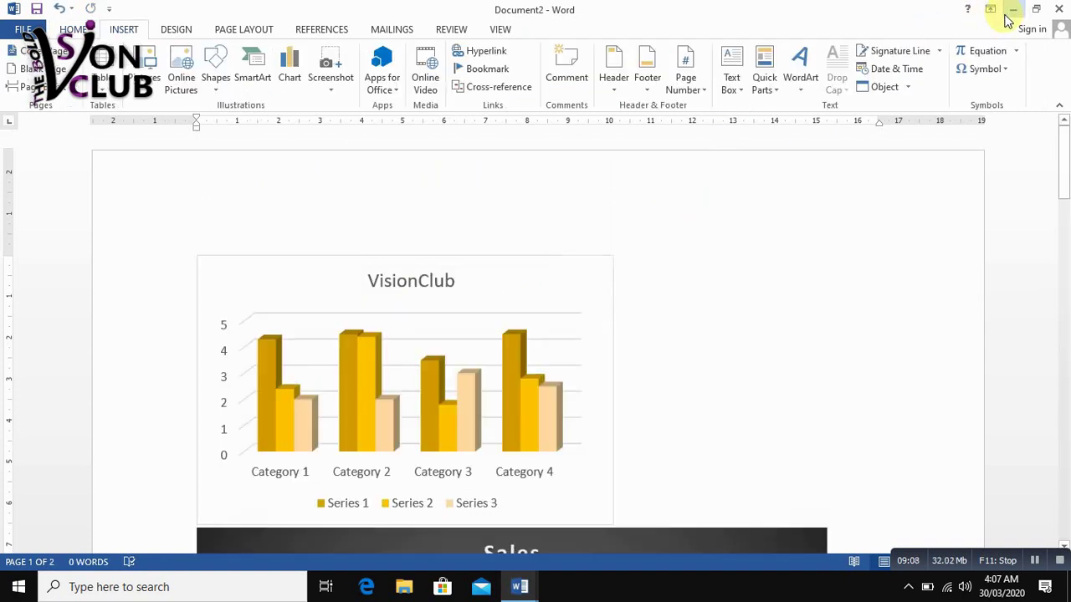
pyautogui.click(1012, 12)
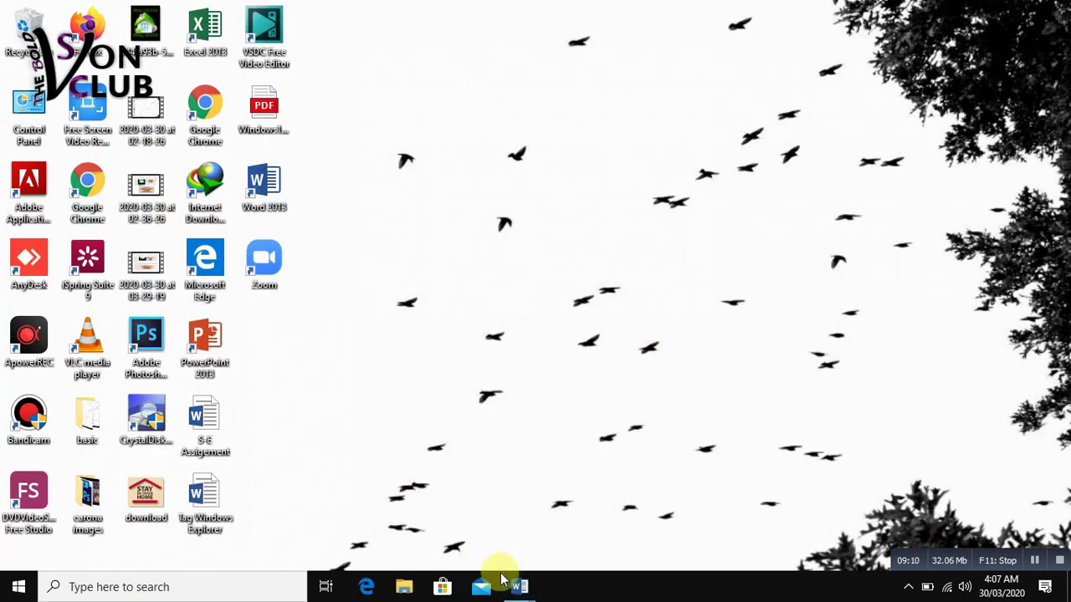
pyautogui.moveTo(520, 587)
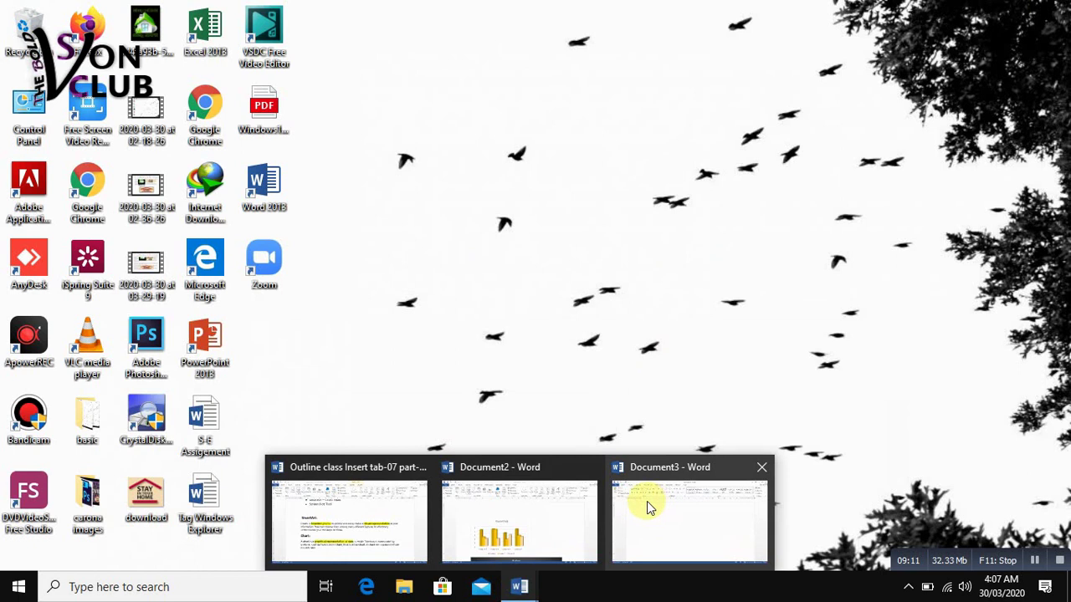
pyautogui.click(649, 507)
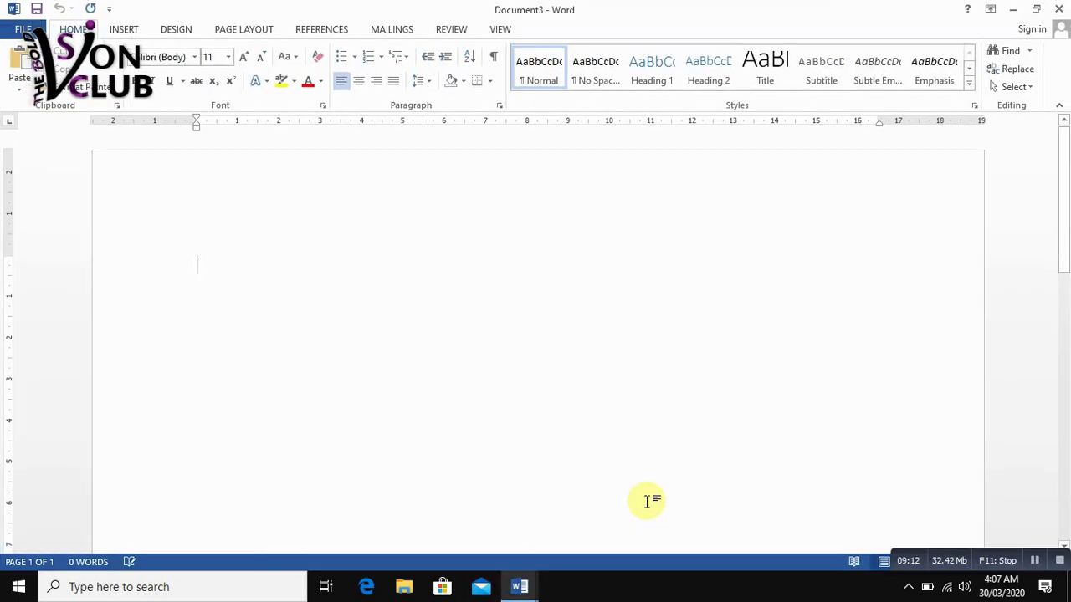
# - Insert a Screen Clipping of the top-left desktop icons into Document3
pyautogui.click(121, 29)
pyautogui.click(326, 88)
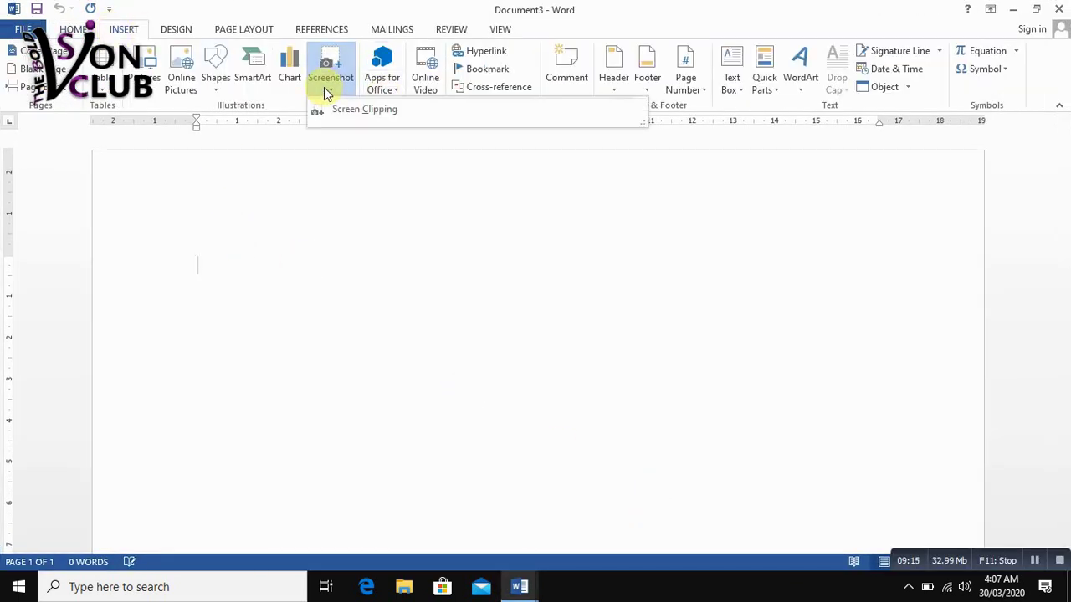
pyautogui.click(378, 114)
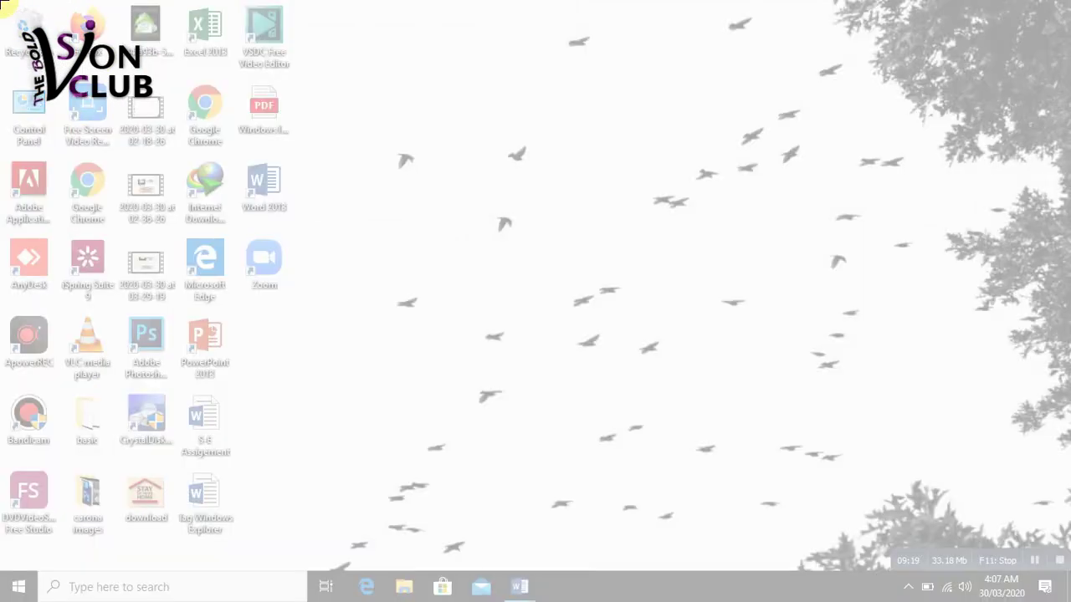
pyautogui.moveTo(4, 5); pyautogui.dragTo(290, 392)
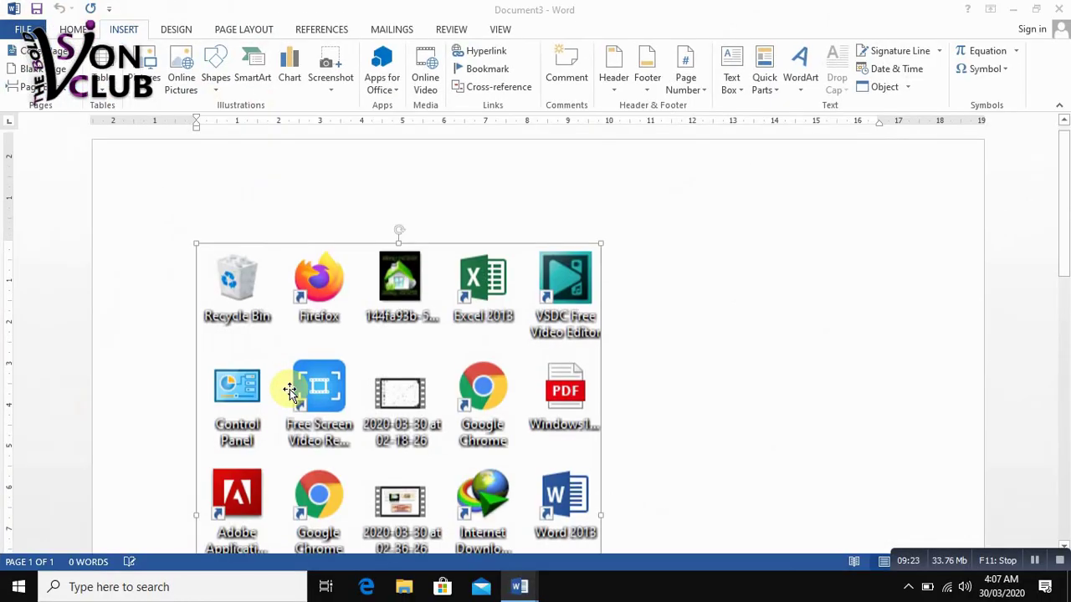